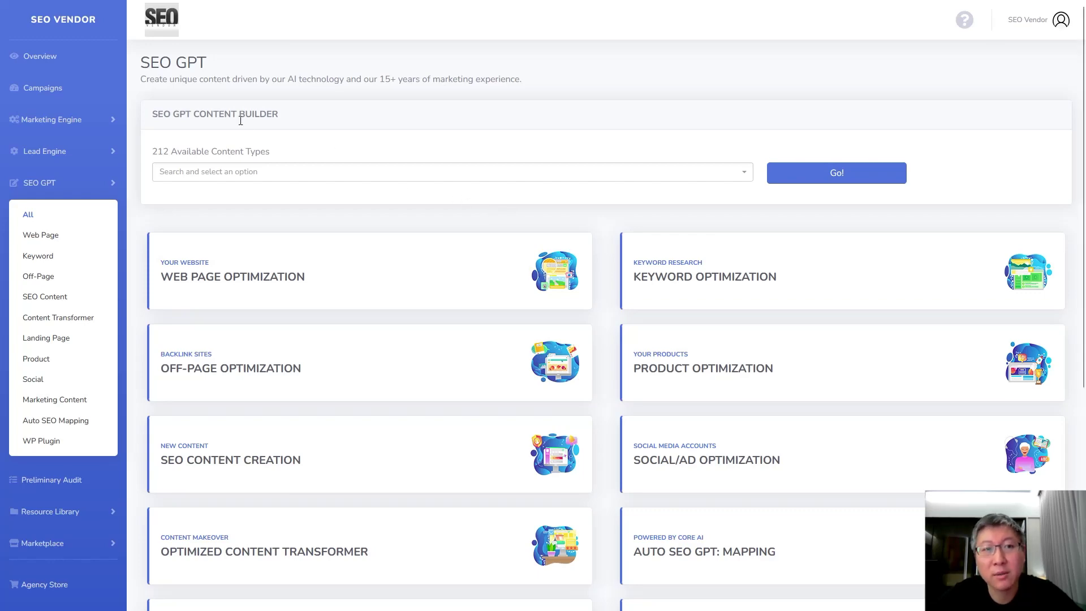
Pick Description as the content type (searching 'des') and launch the Web Page Optimization builder.
click(281, 177)
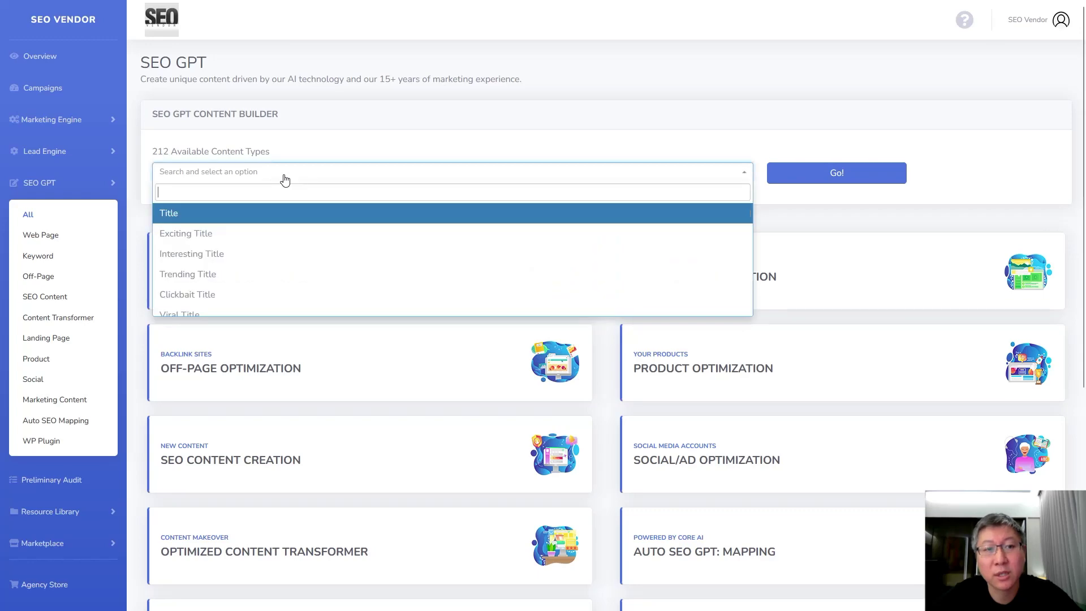
text(desc)
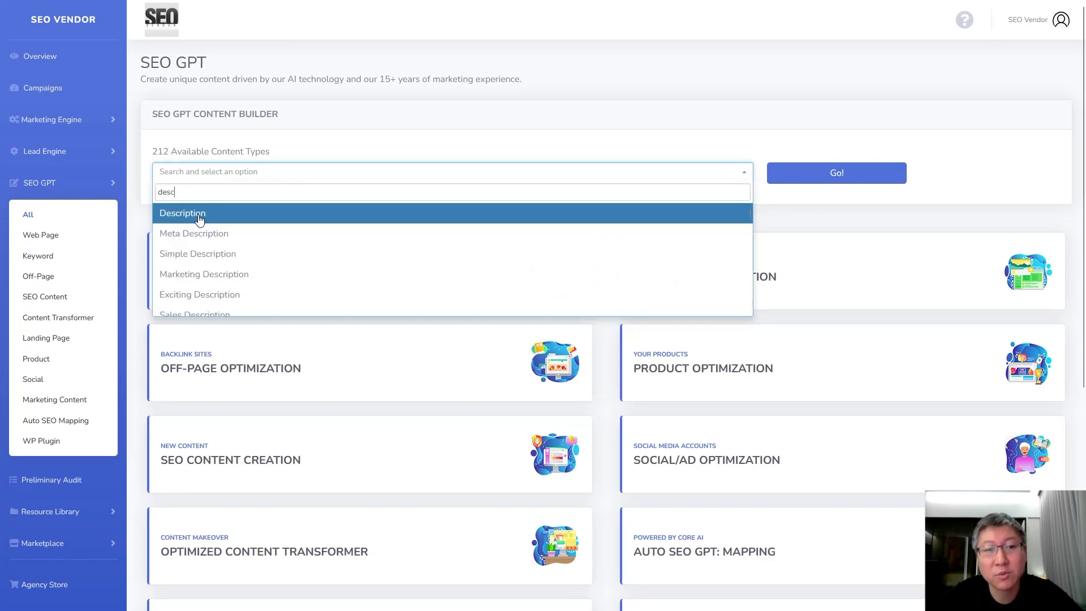
click(199, 217)
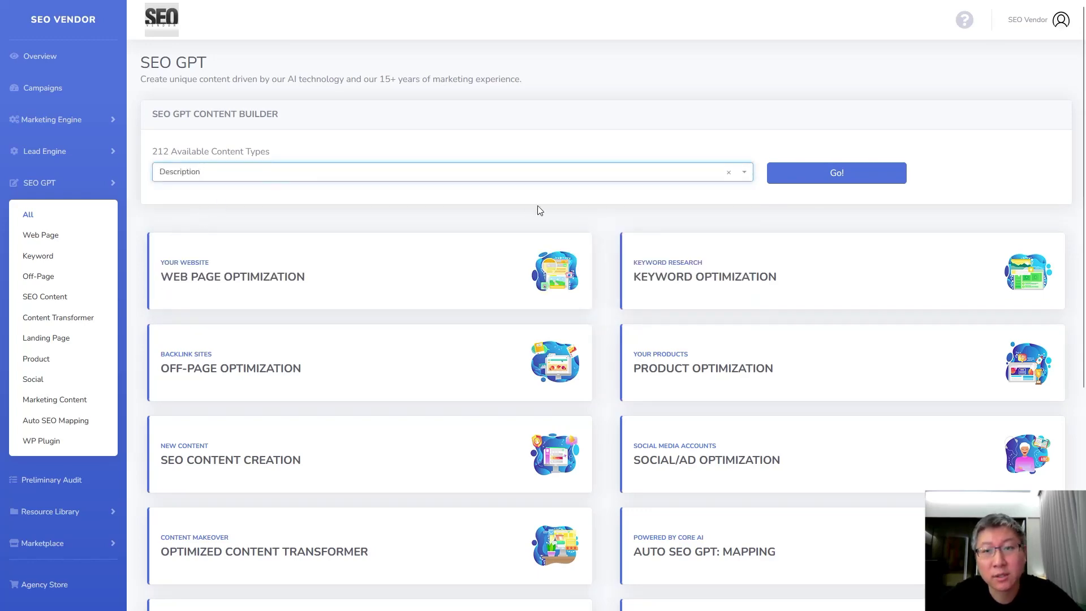
click(828, 186)
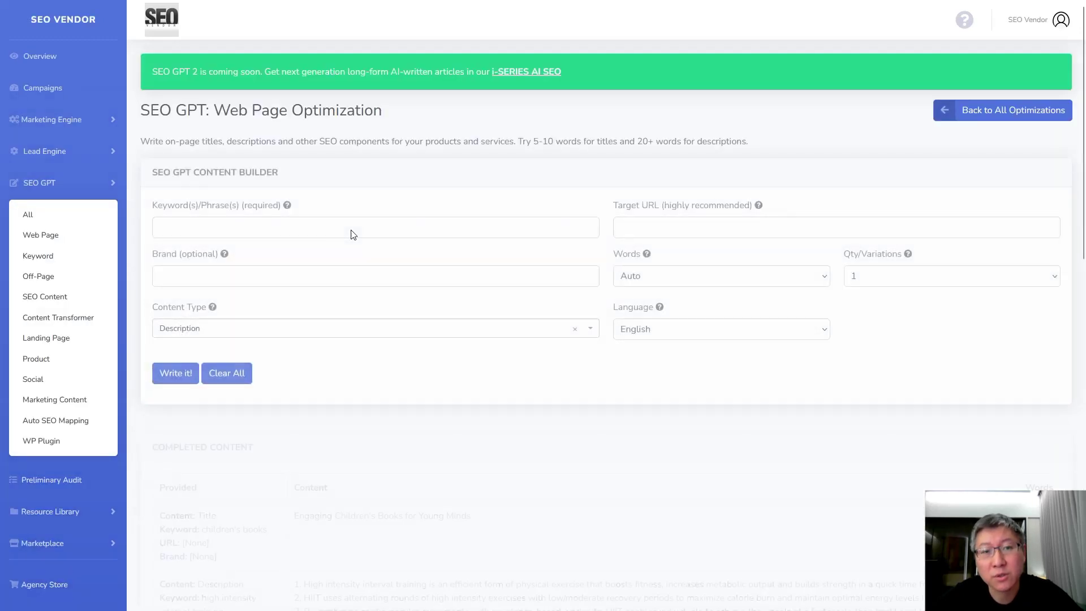
click(296, 228)
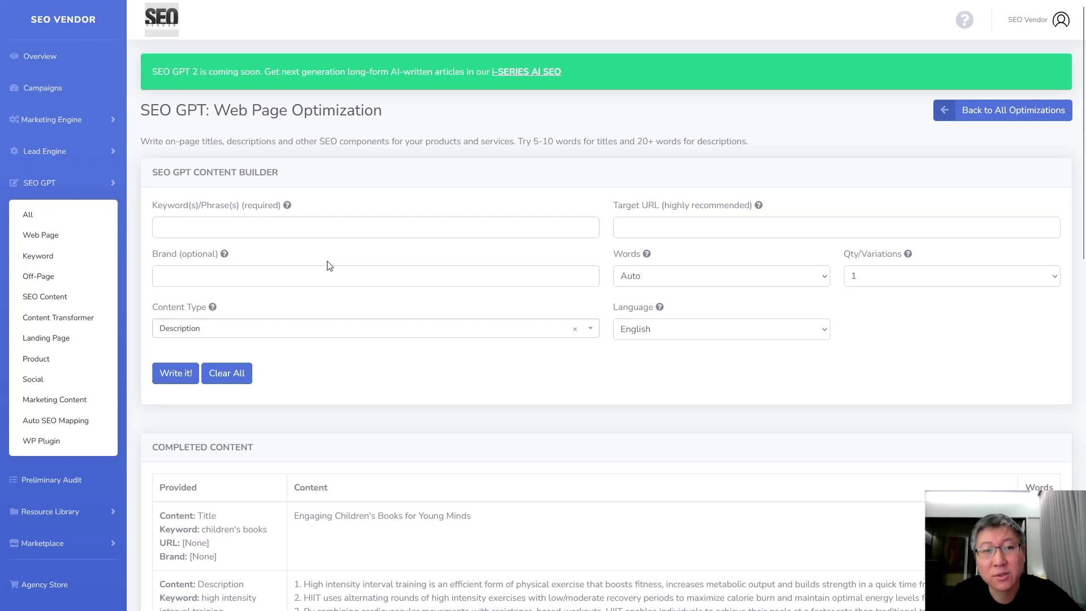
scroll(330, 265, down, 1)
scroll(330, 265, up, 1)
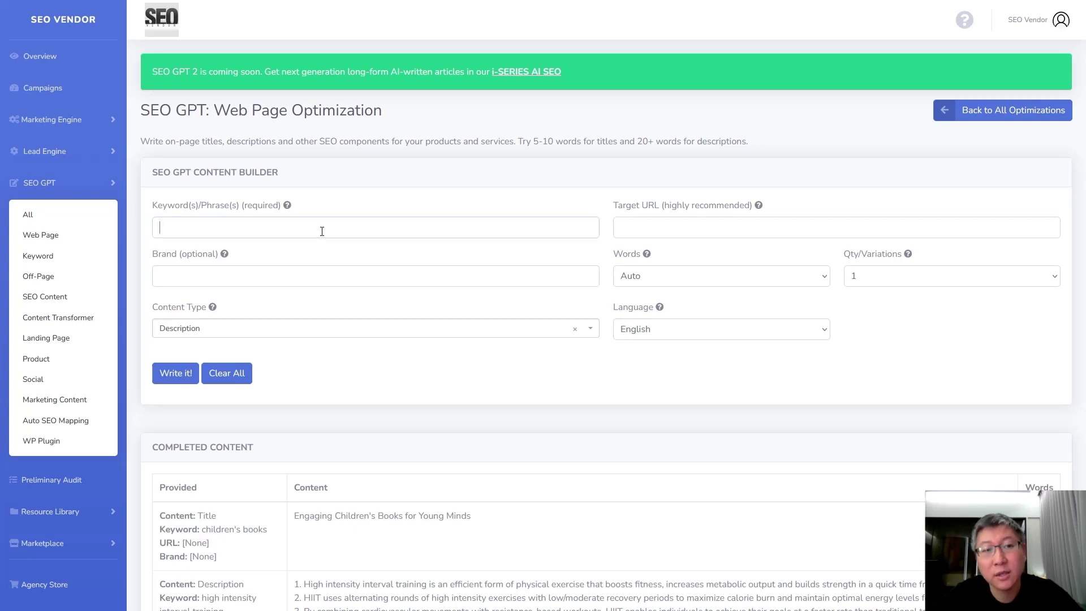
Enter the keyword children's book, generate the description, and look over the 27-word result.
click(321, 232)
text(children's book)
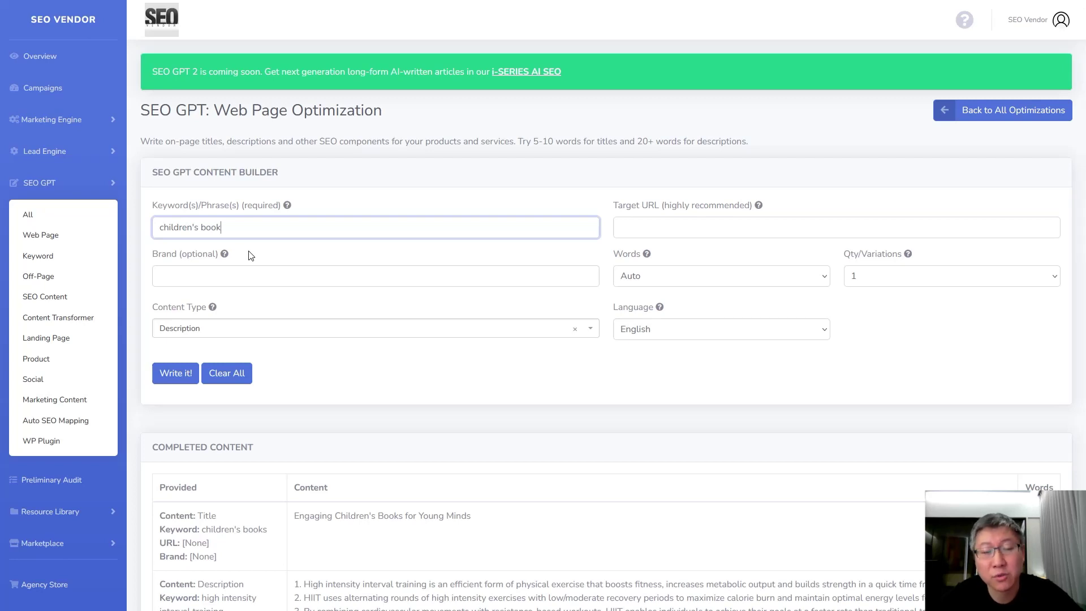
click(173, 375)
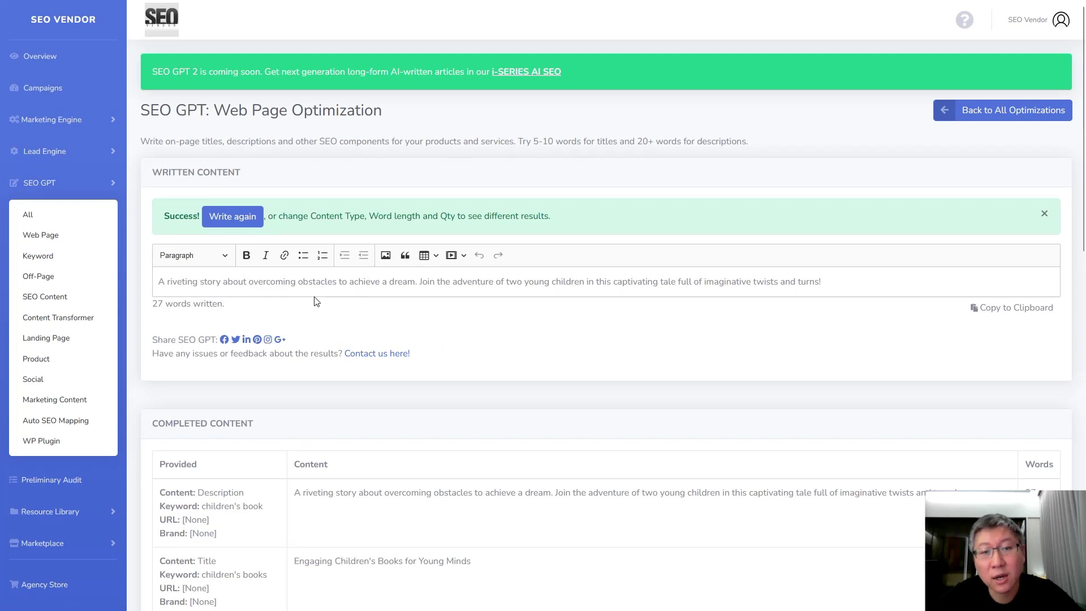
drag(162, 284, 726, 299)
click(709, 328)
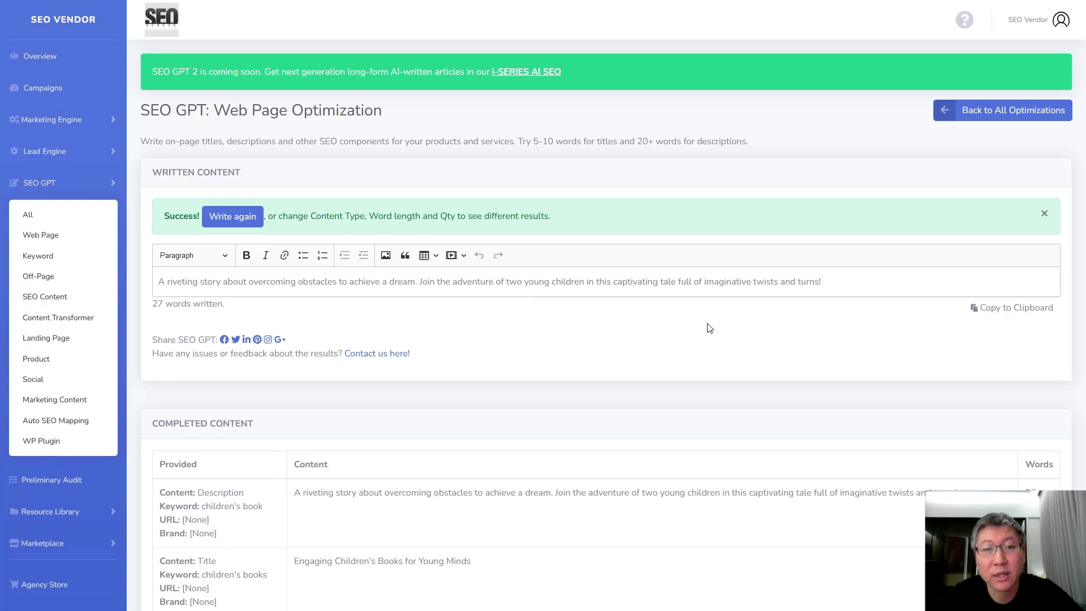
Switch to Keyword Optimization and enter children's book as the keyword.
click(232, 222)
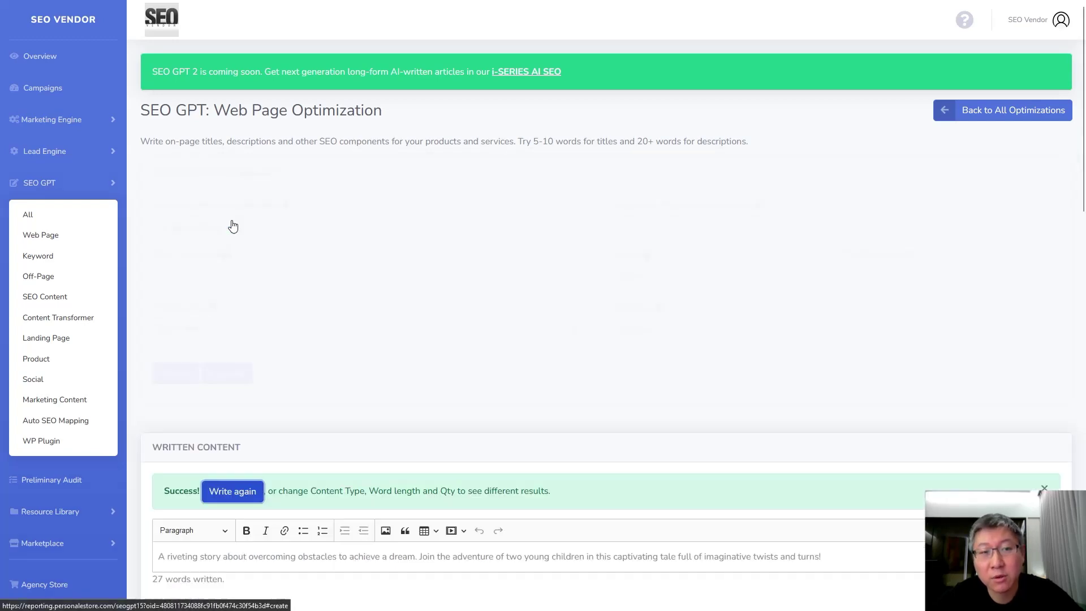
scroll(332, 228, up, 2)
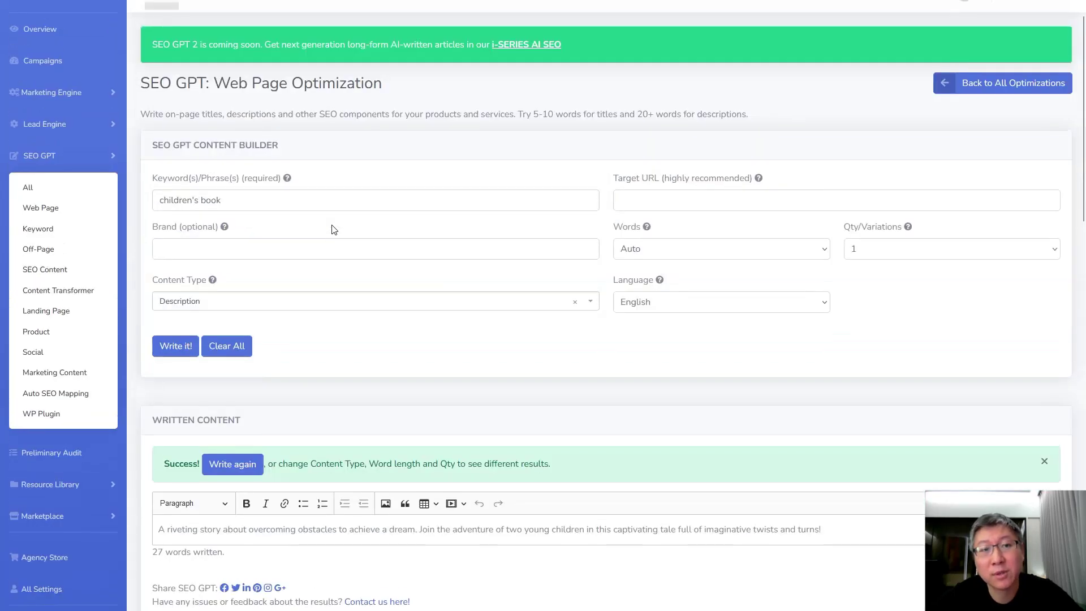
click(45, 232)
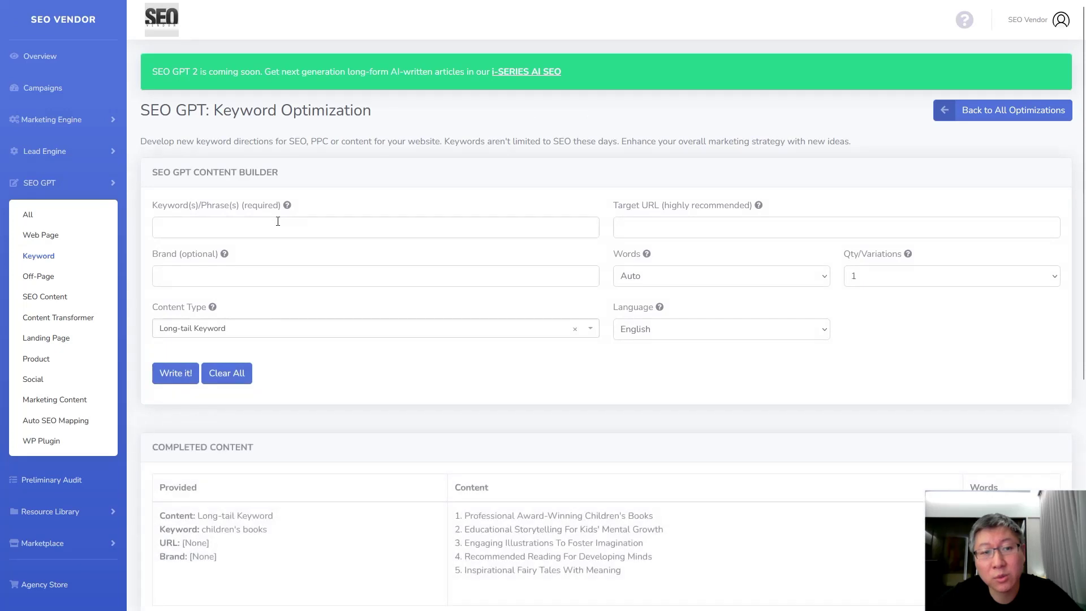
click(279, 223)
text(children's book)
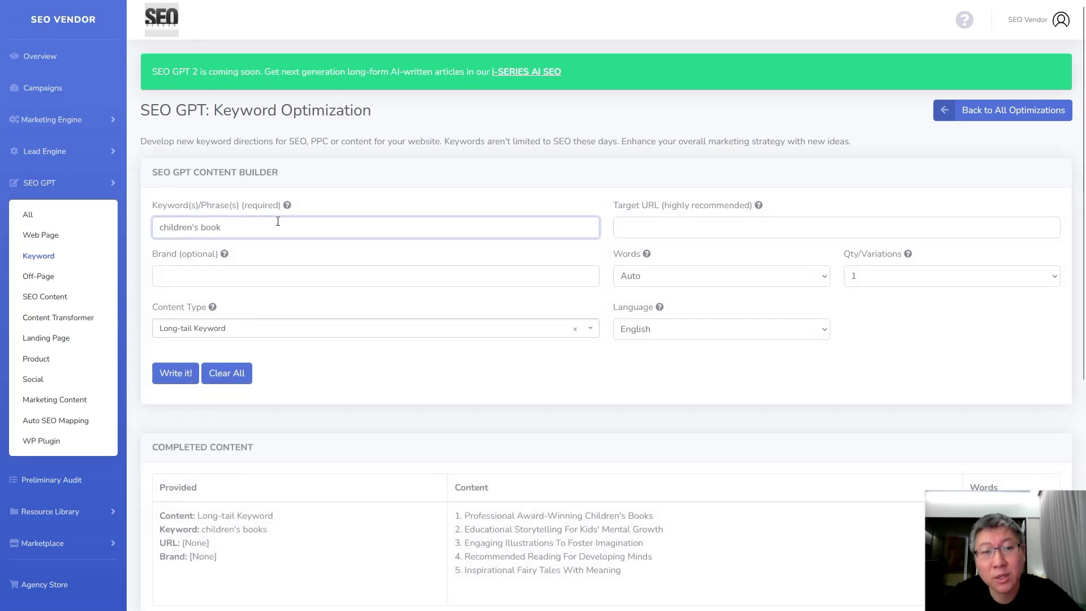
click(305, 262)
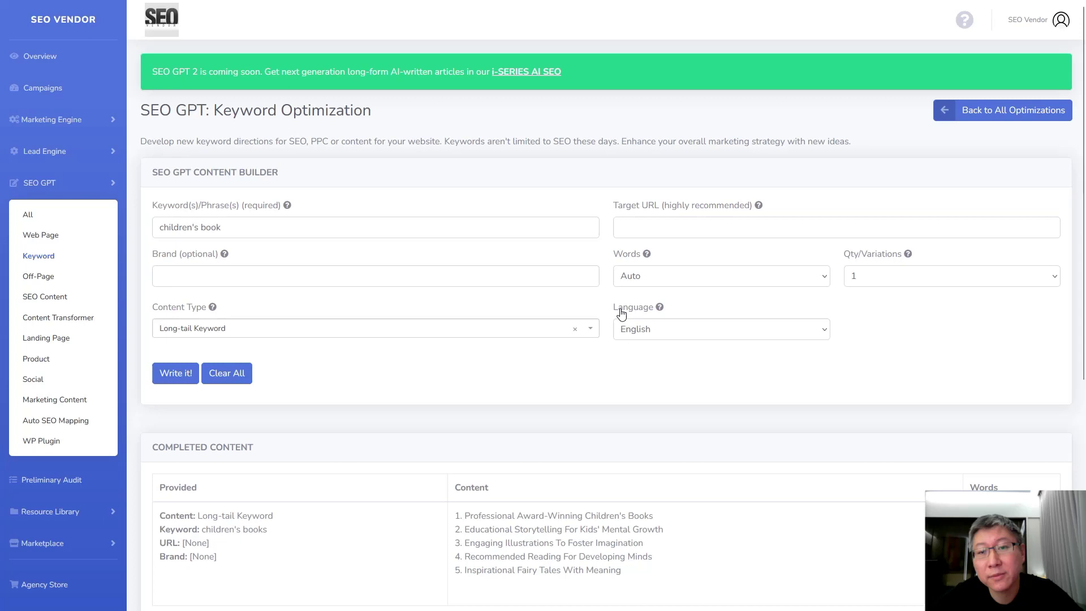
Set the number of variations to 5 for the long-tail keyword request.
click(885, 281)
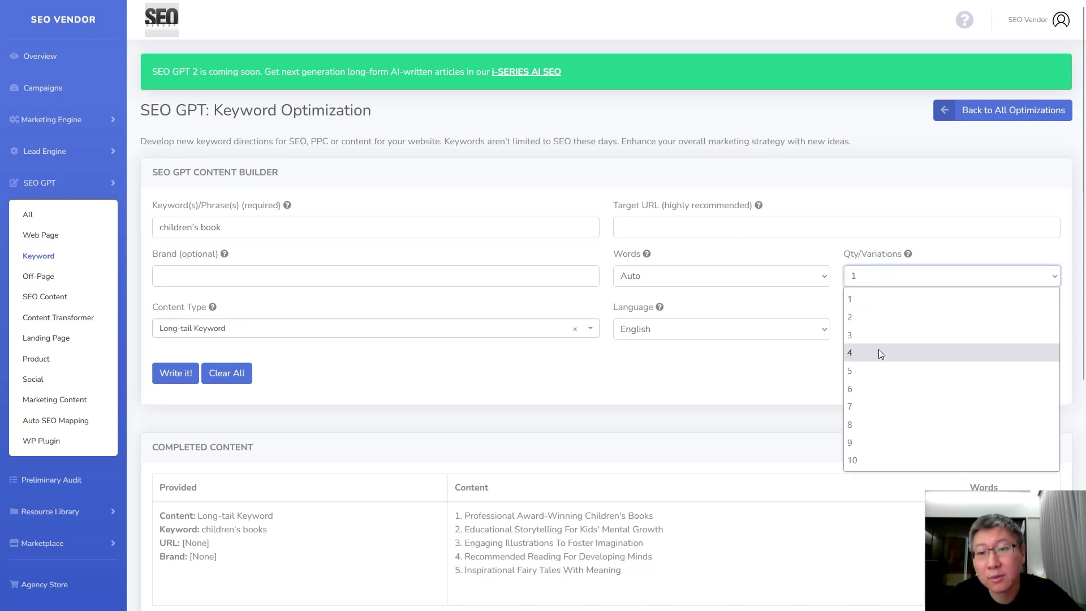
click(872, 372)
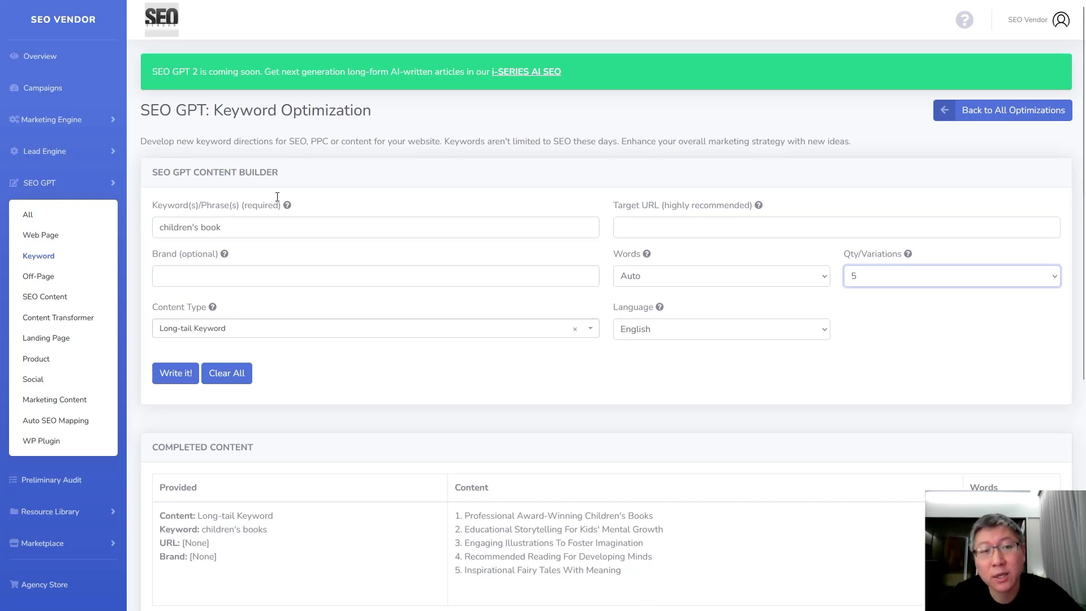
click(240, 222)
mouse_move(285, 205)
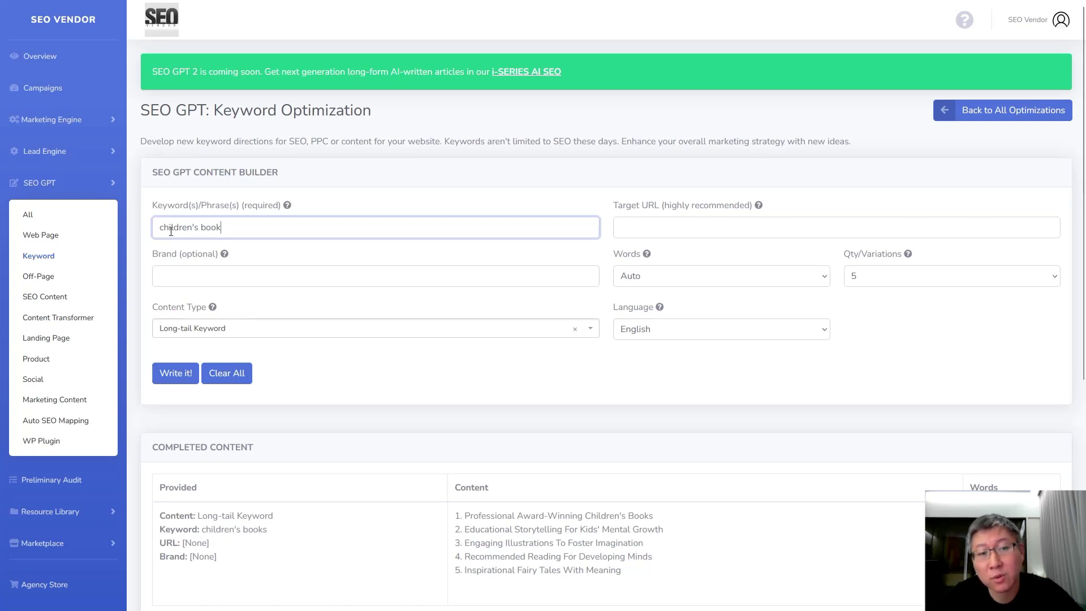
Generate, then regenerate, the list of five long-tail keywords for children's book.
click(169, 377)
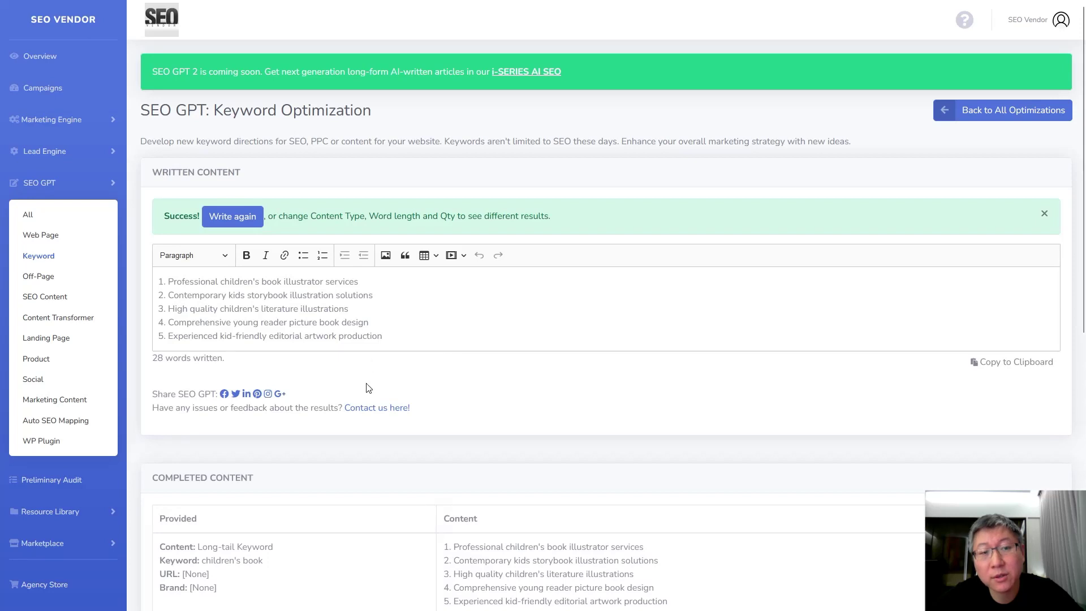
scroll(339, 329, down, 1)
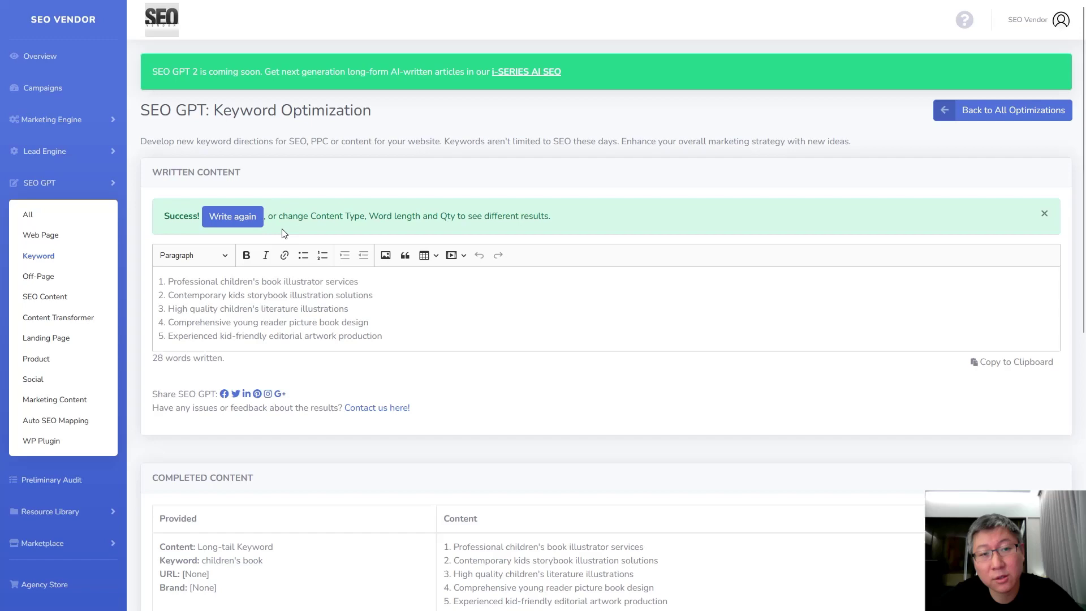
scroll(232, 216, up, 2)
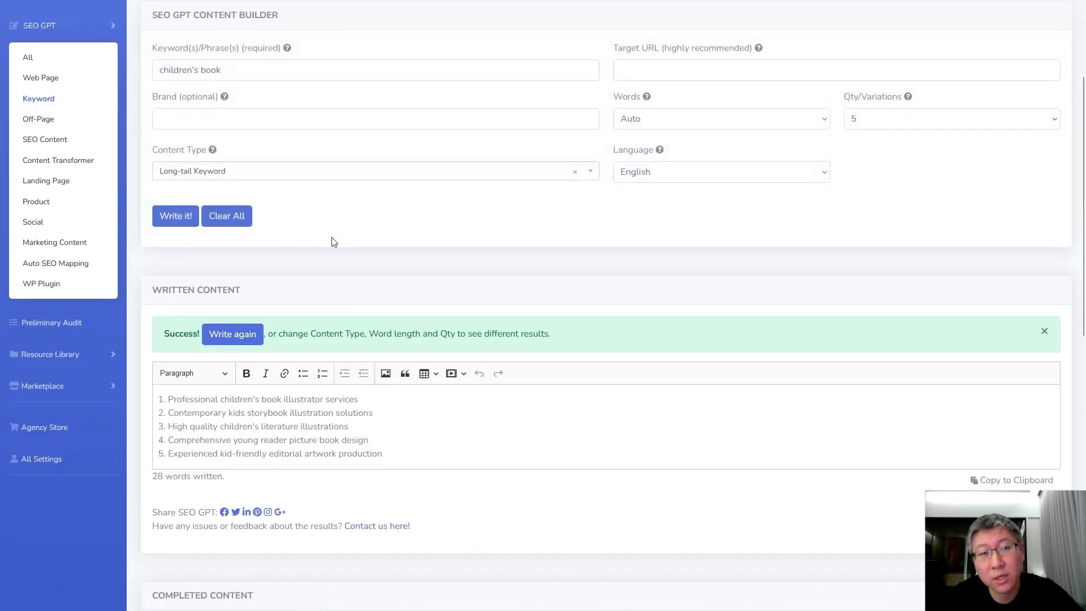
scroll(332, 240, up, 1)
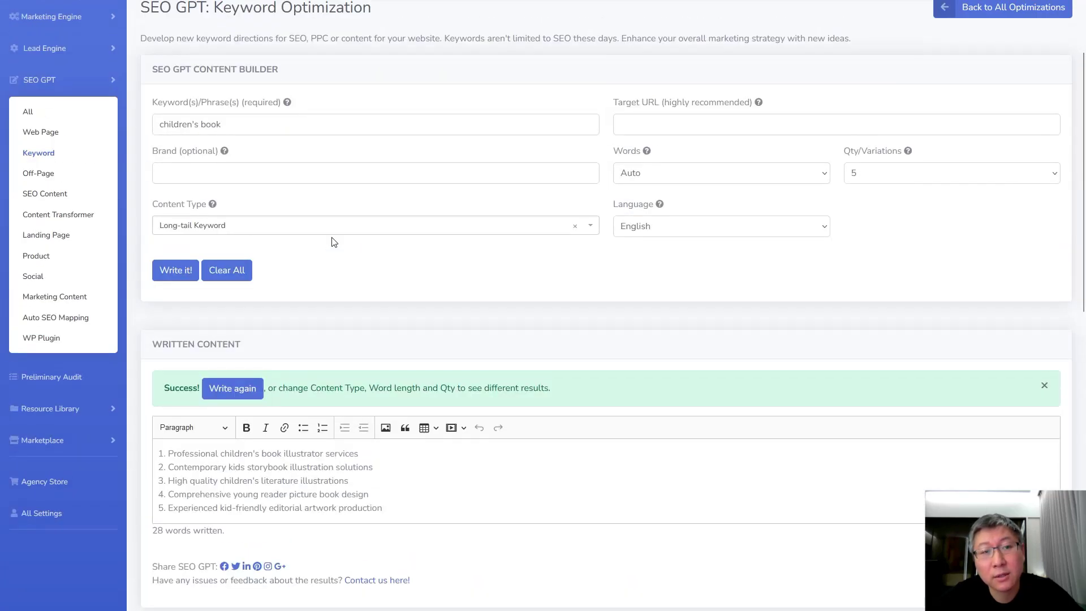
click(179, 269)
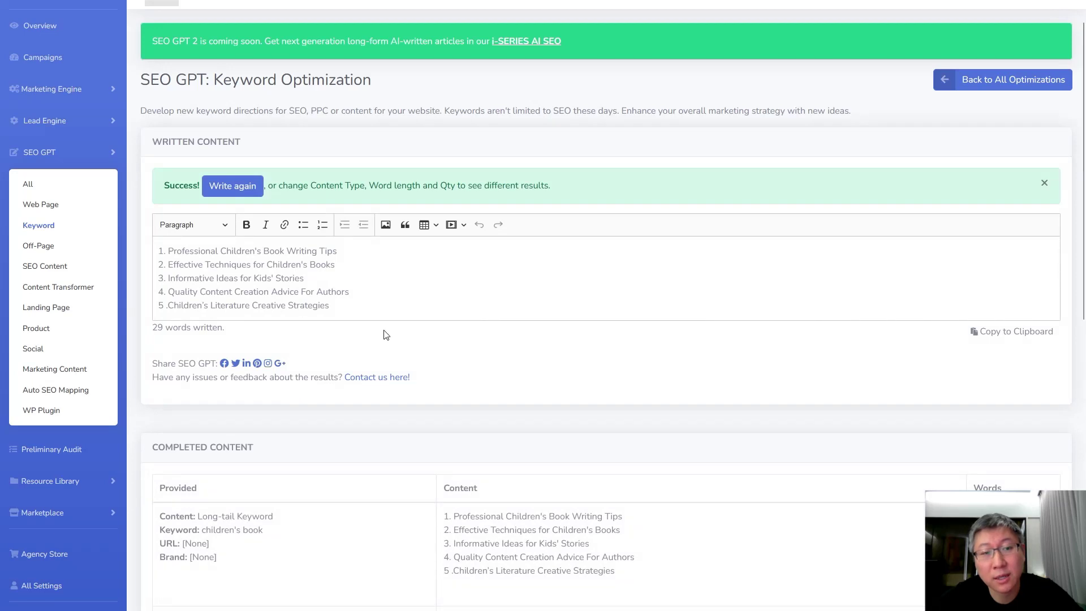
scroll(383, 335, up, 1)
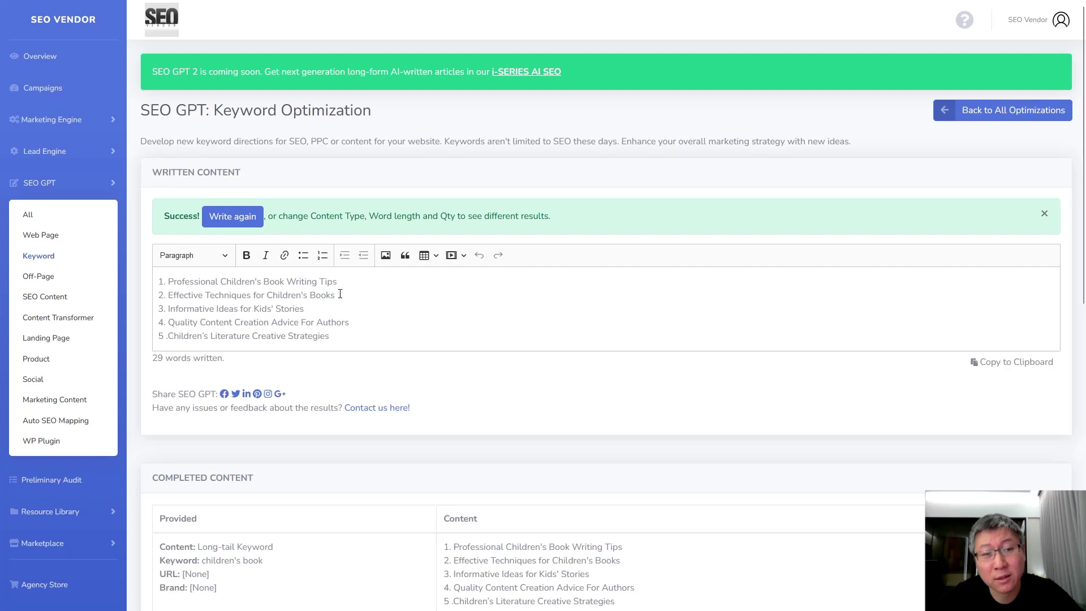
Select the second suggestion, 'Effective Techniques for Children's Books', to copy it.
drag(340, 293, 170, 295)
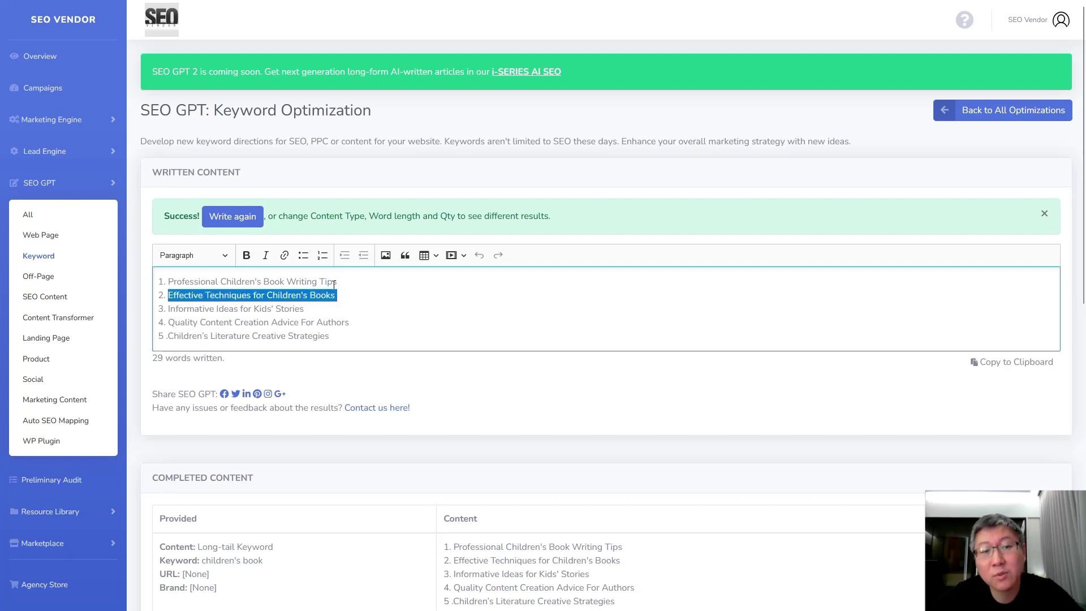
click(373, 296)
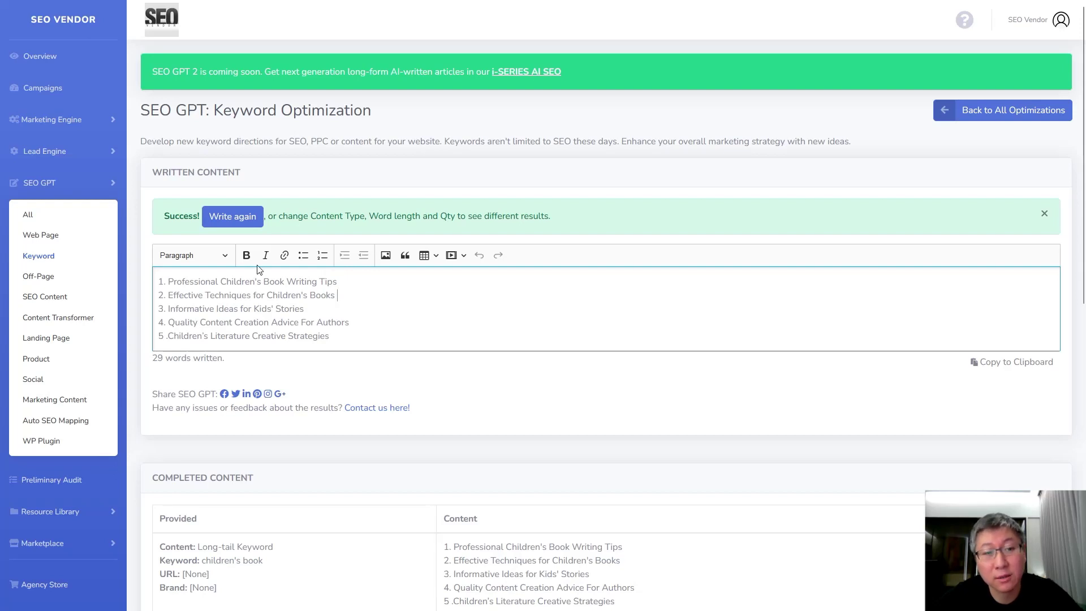
drag(339, 294, 168, 294)
key(ctrl+c)
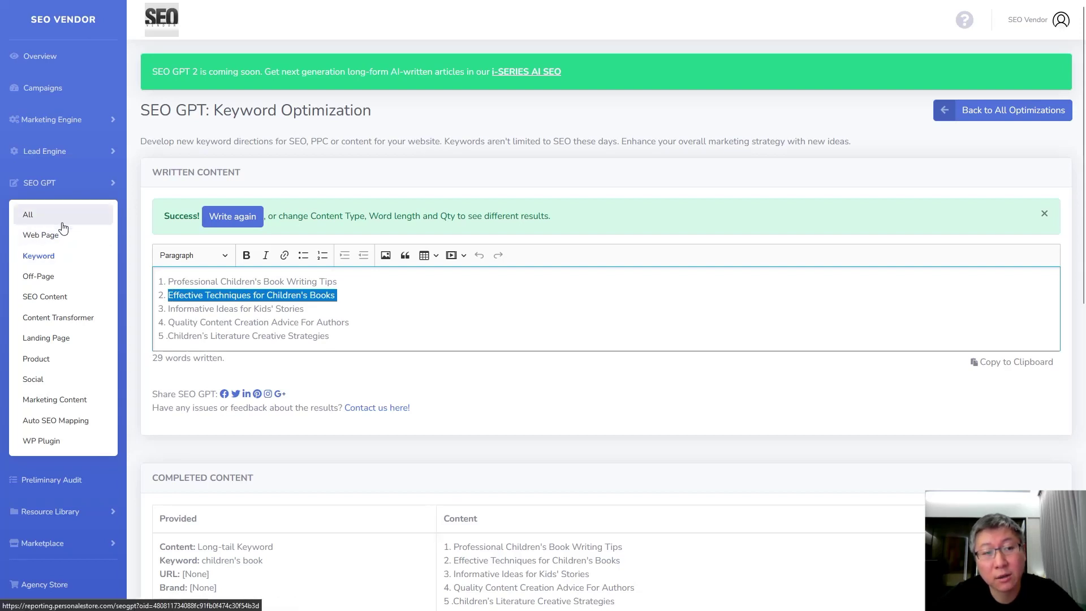
In Web Page Optimization, set Content Type to Description, paste the copied keyword, and generate.
click(50, 240)
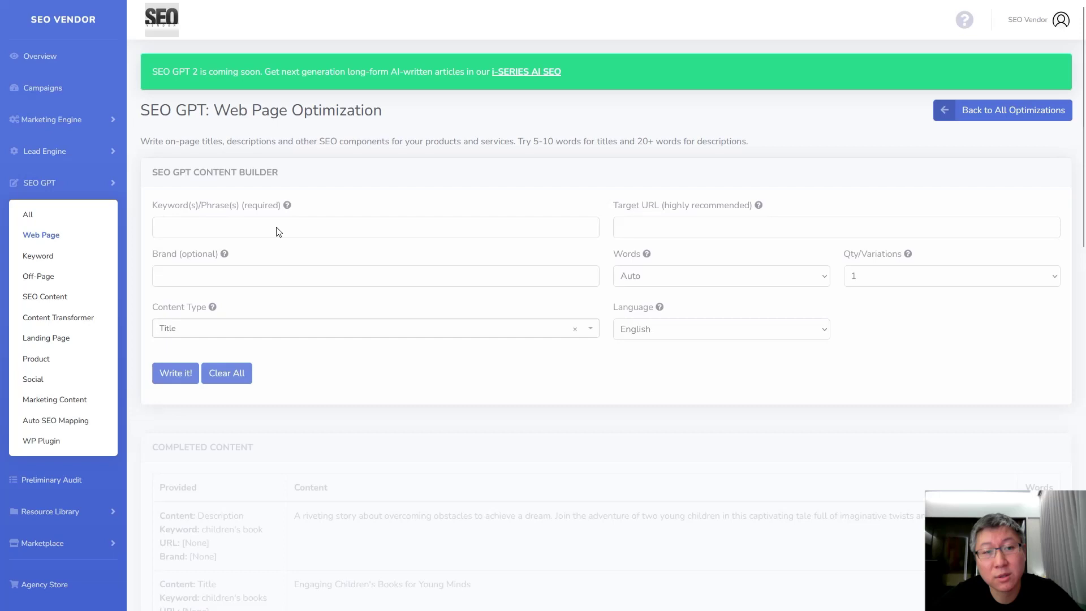
click(207, 328)
text(des)
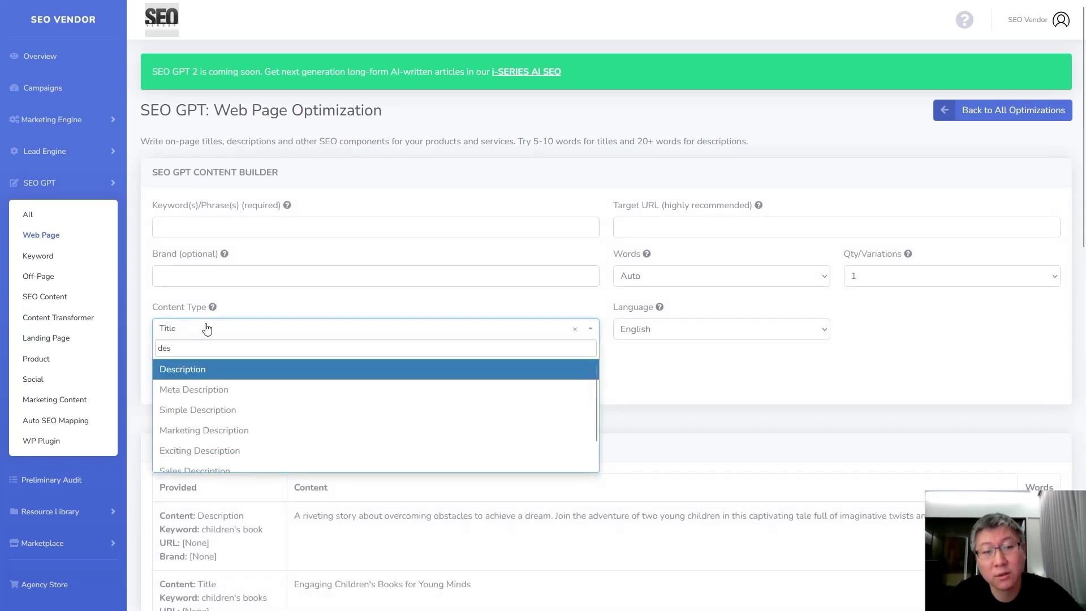
key(Return)
click(230, 233)
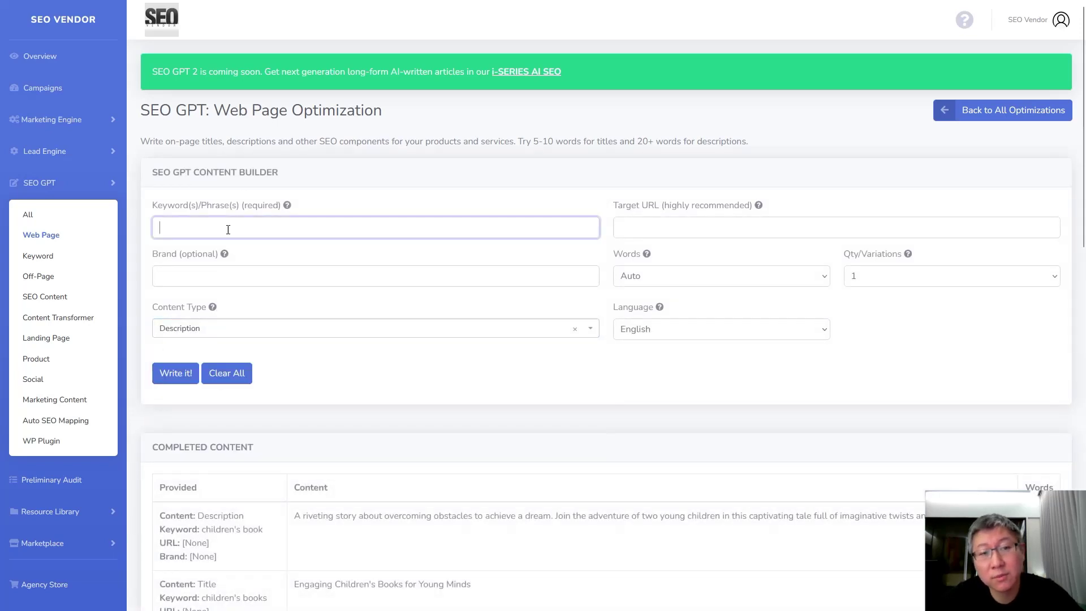
key(ctrl+v)
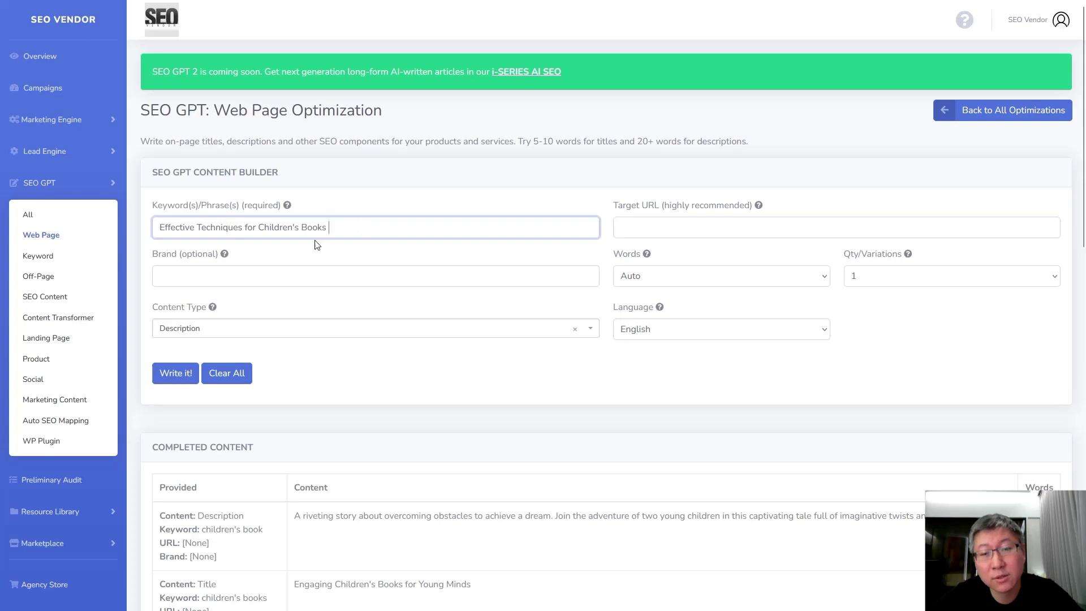
click(173, 373)
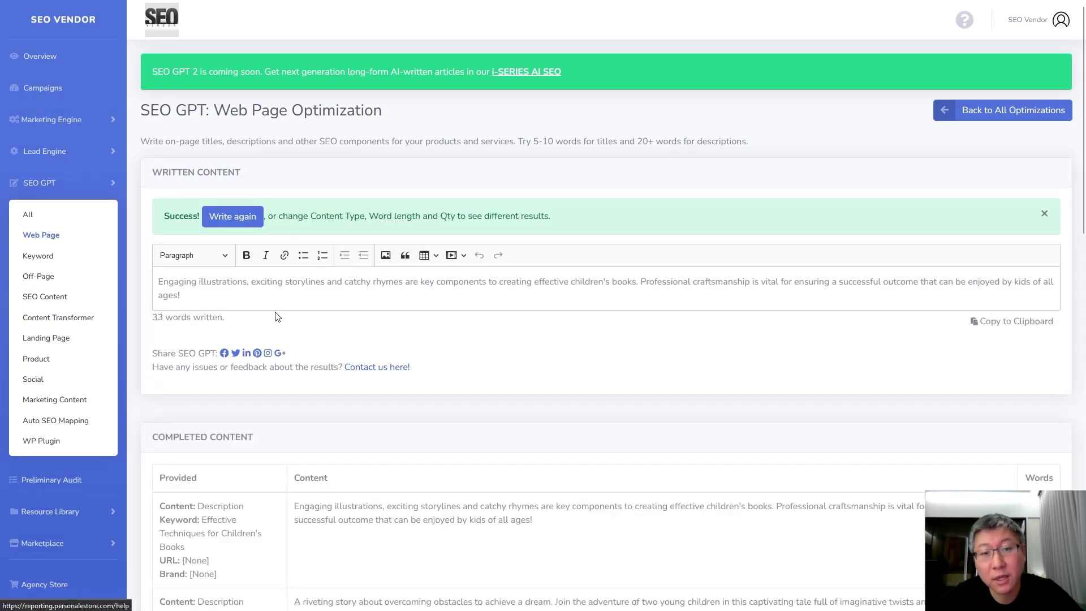
Review the generated 33-word description and bring back the builder form with its keyword.
triple_click(253, 301)
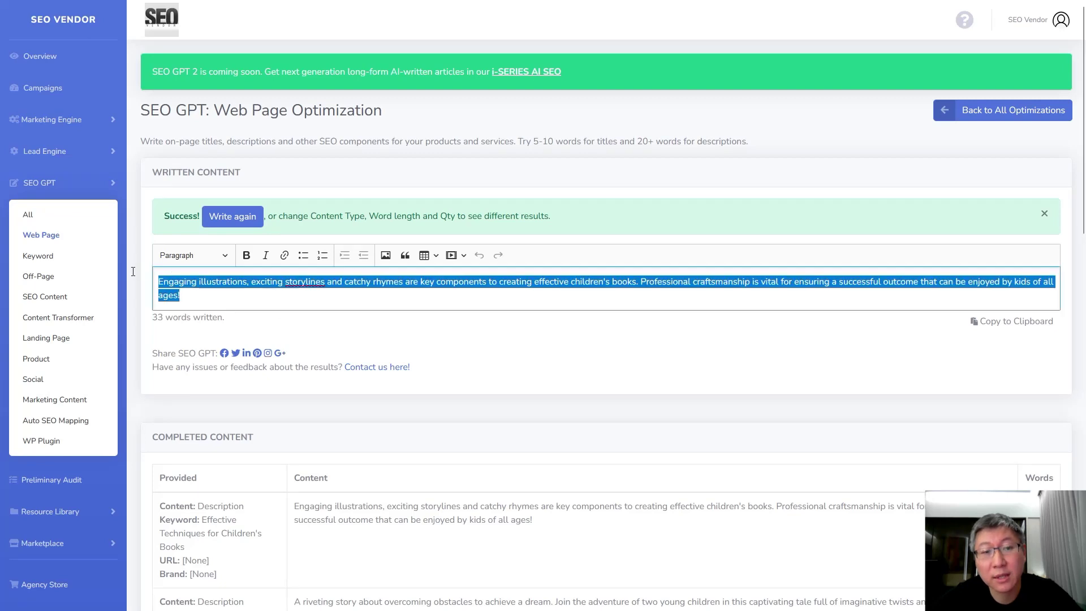
click(244, 297)
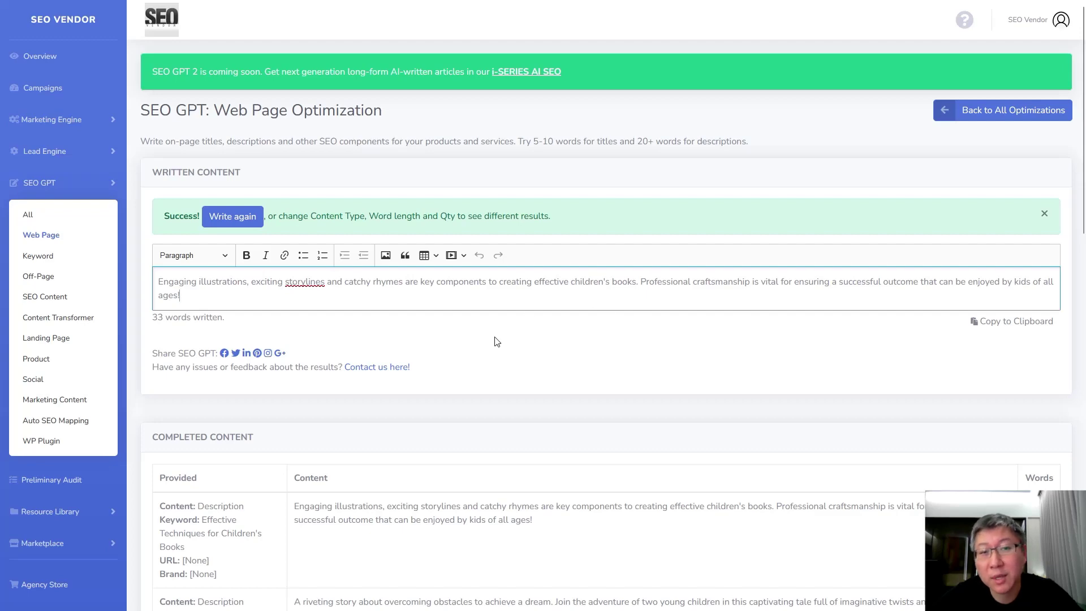
click(247, 224)
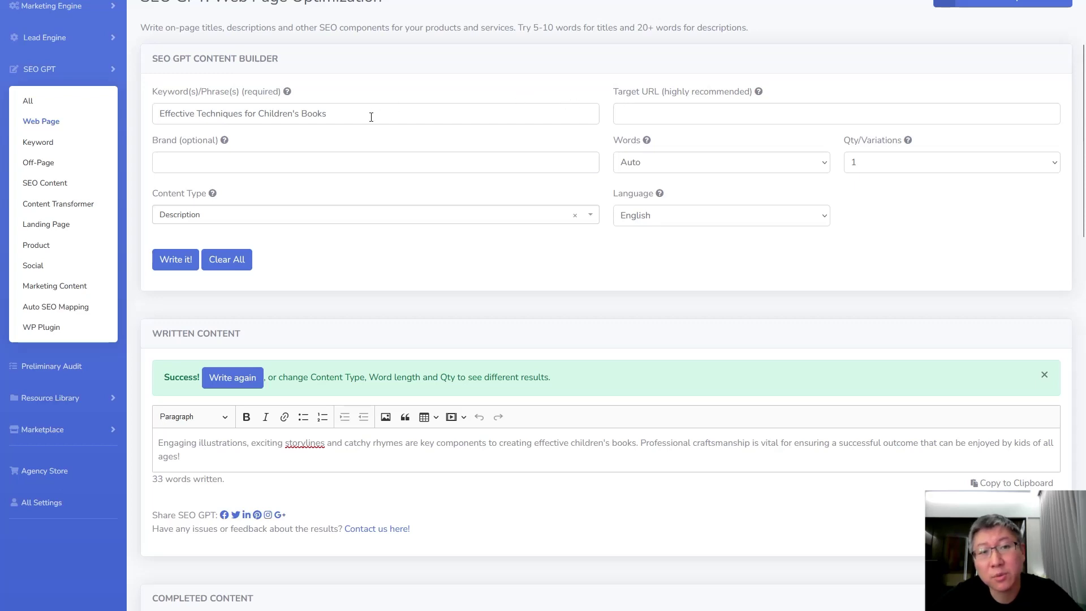
drag(371, 114, 126, 96)
click(425, 100)
scroll(515, 142, up, 1)
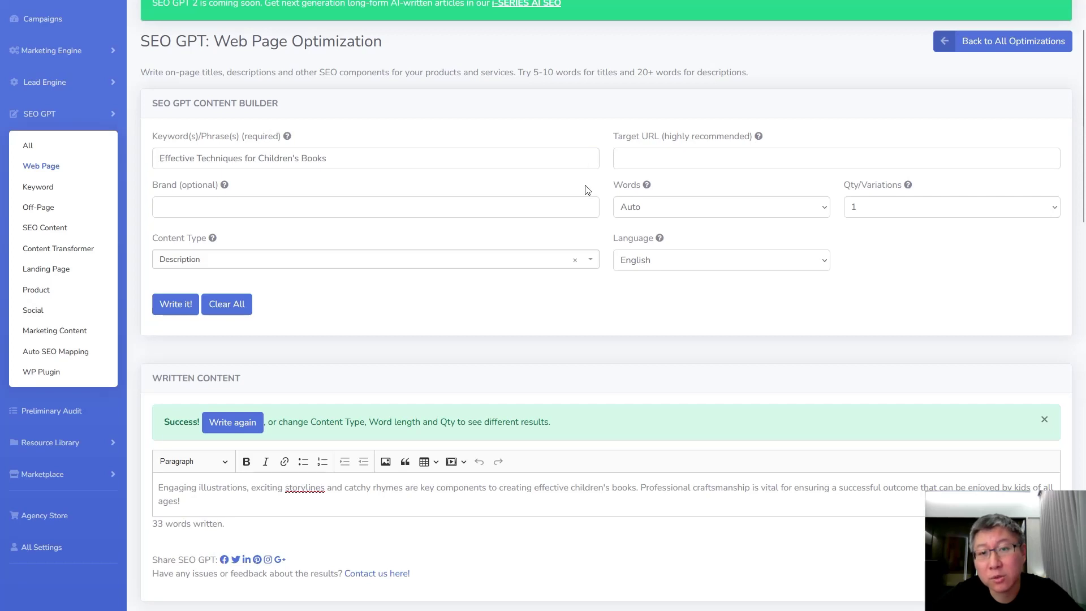
Select 'Effective Techniques for Children's Books' in the Keyword(s) field to copy it.
scroll(541, 376, down, 1)
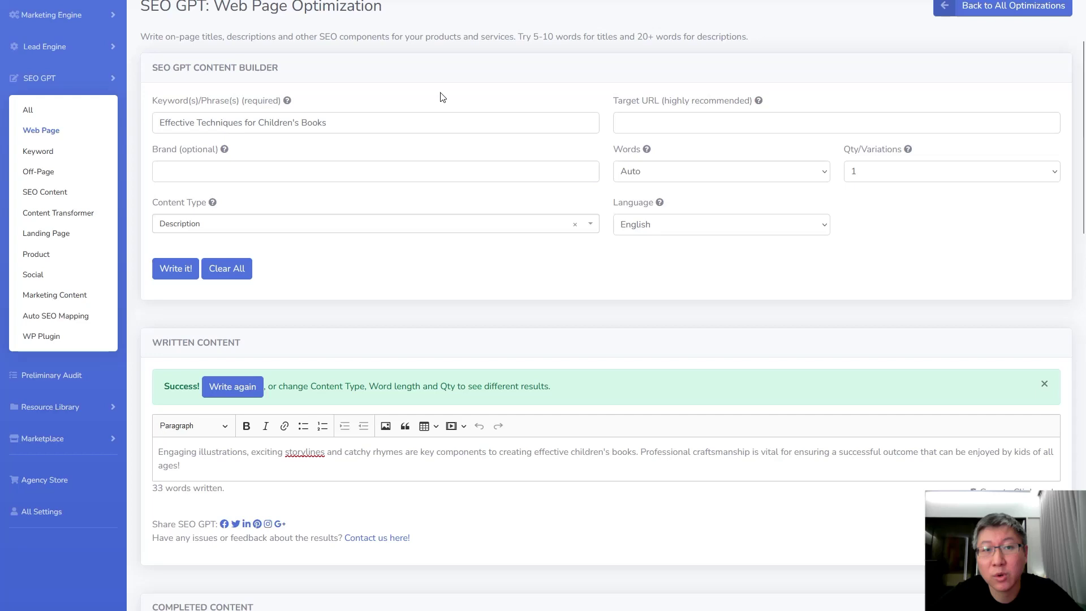
drag(359, 121, 114, 106)
key(ctrl+c)
click(361, 107)
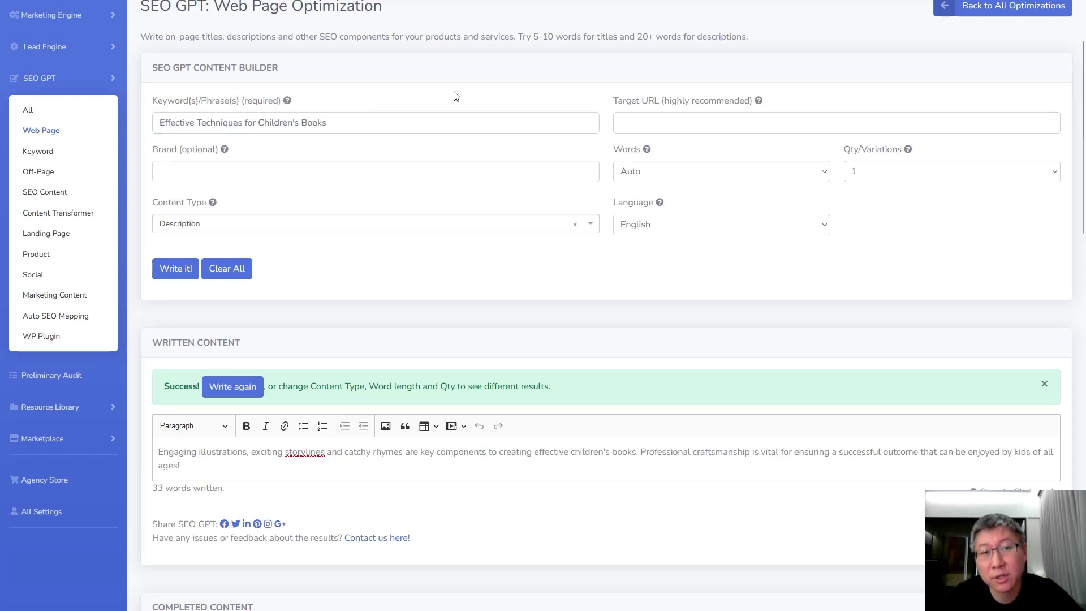
Search Google for 'Effective Techniques for Children's Books' and open Self Publishing School's 'How to Write A Children's Book' result.
key(alt+Tab)
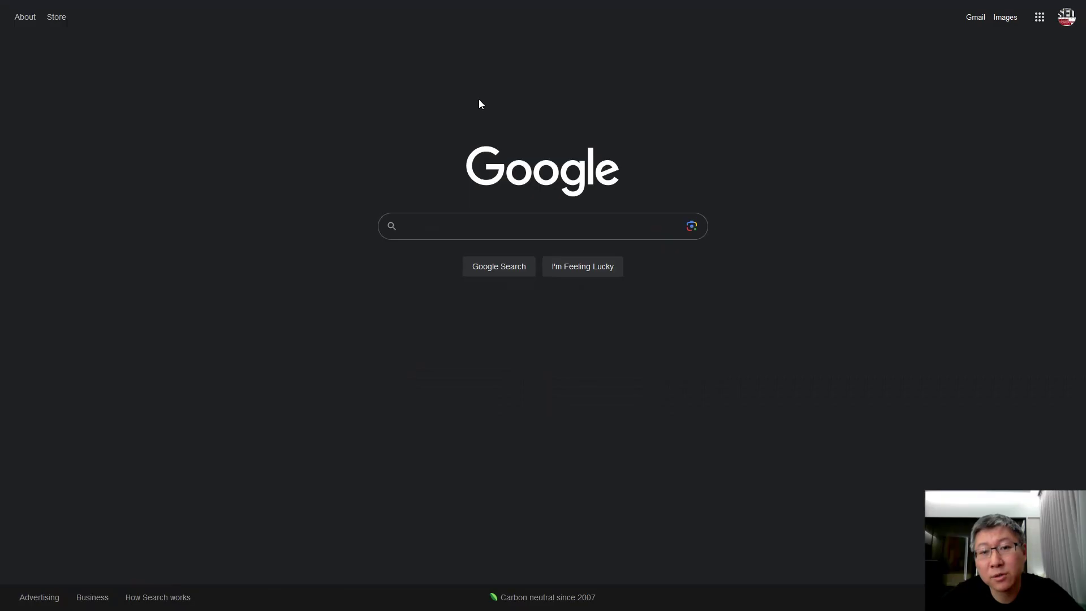
key(ctrl+v)
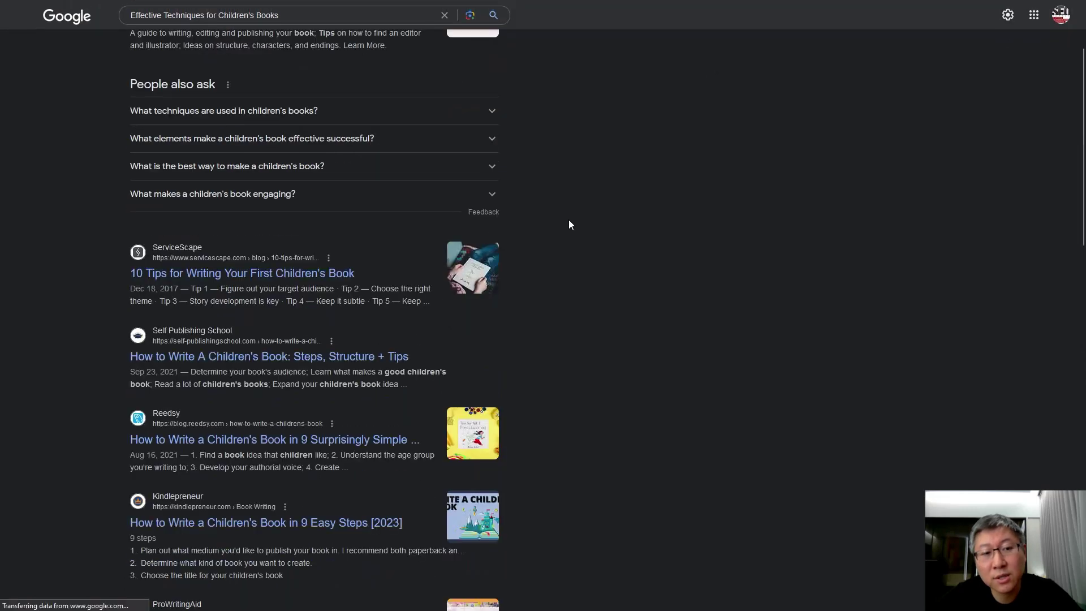
scroll(568, 225, up, 2)
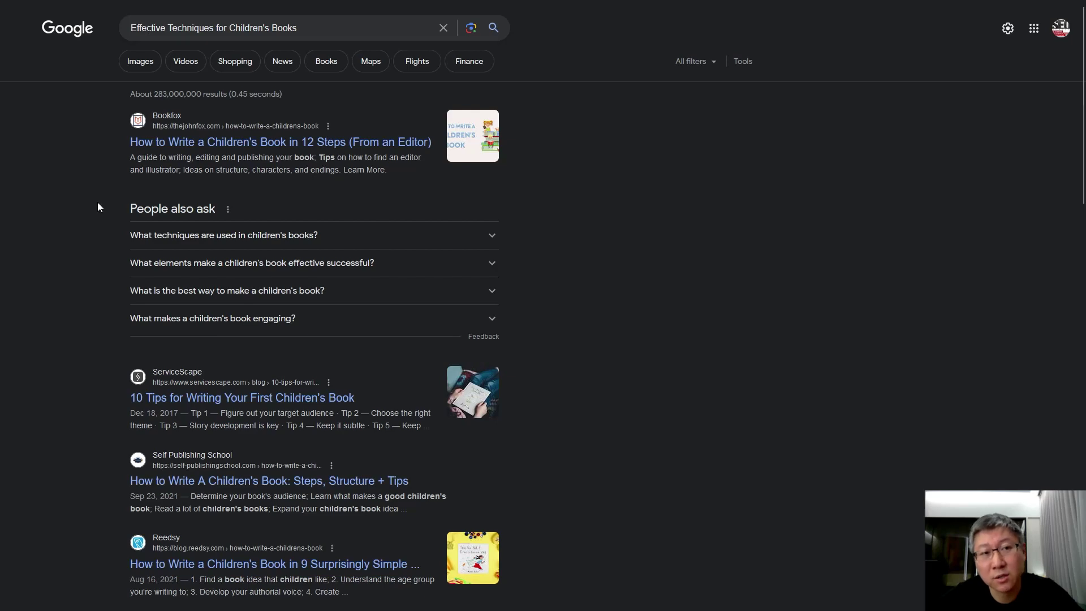
scroll(98, 203, down, 2)
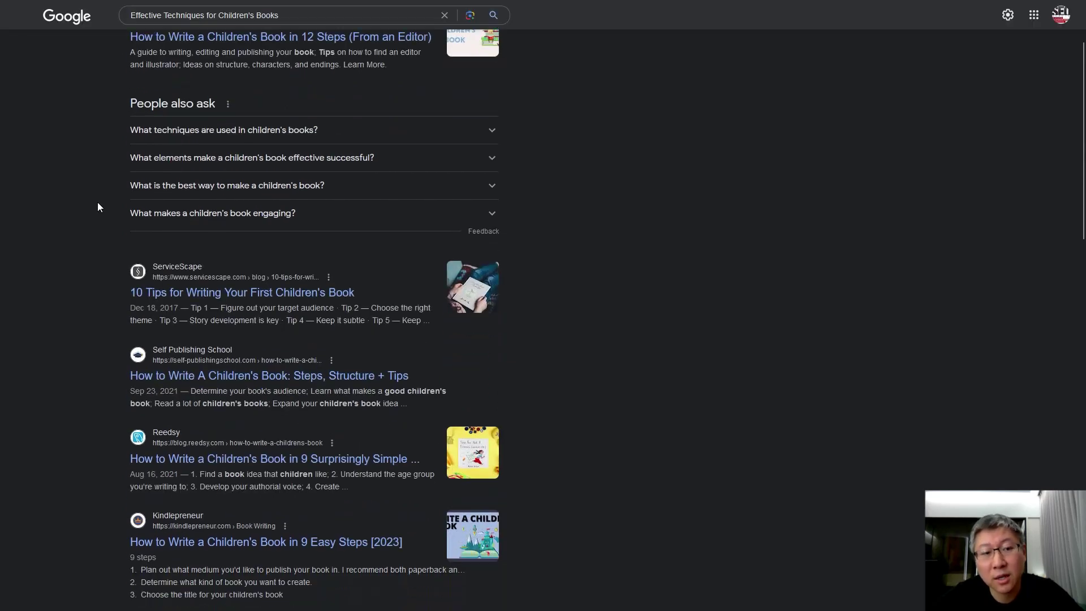
scroll(97, 202, down, 1)
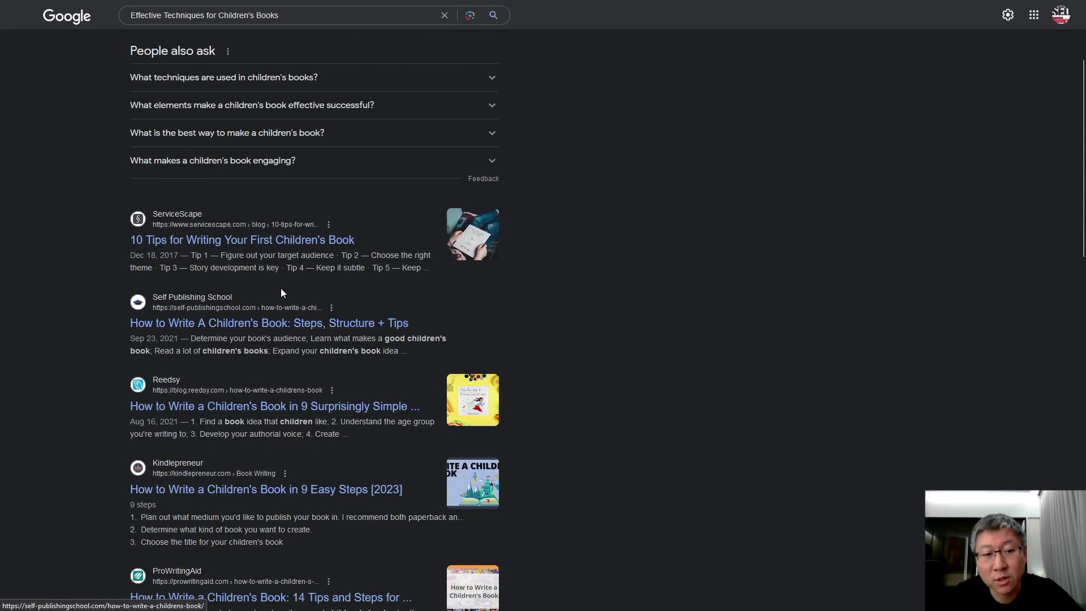
scroll(280, 446, down, 3)
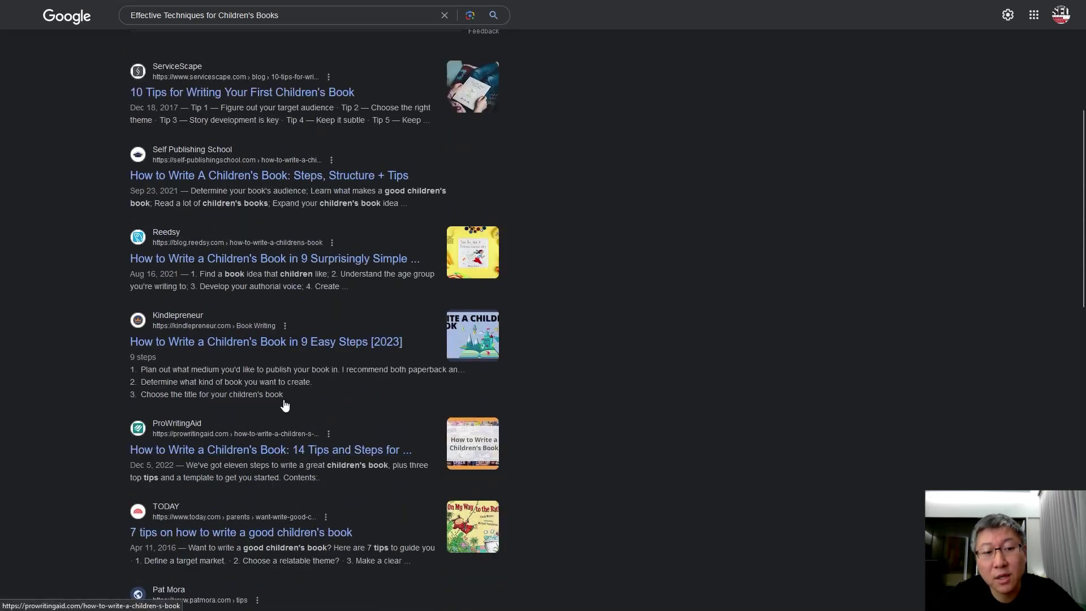
scroll(288, 384, up, 3)
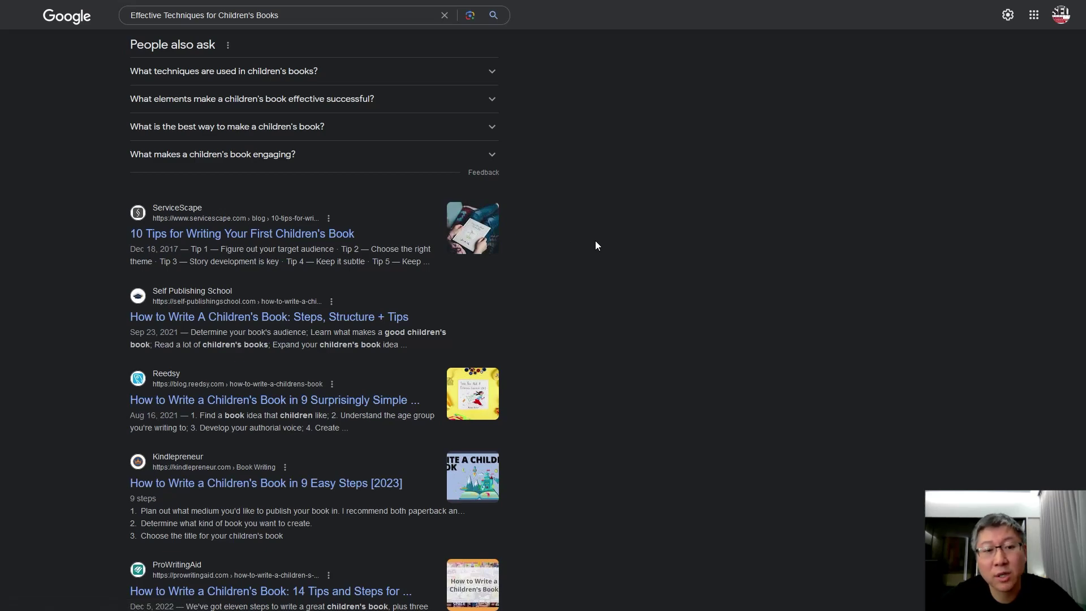
scroll(444, 275, up, 2)
scroll(340, 350, down, 3)
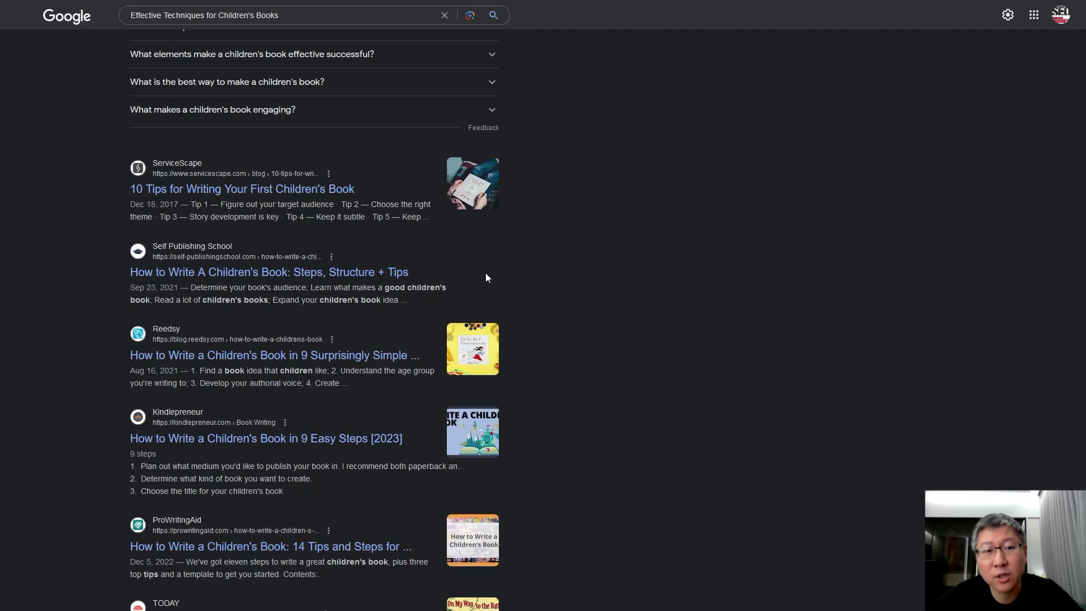
scroll(121, 244, up, 2)
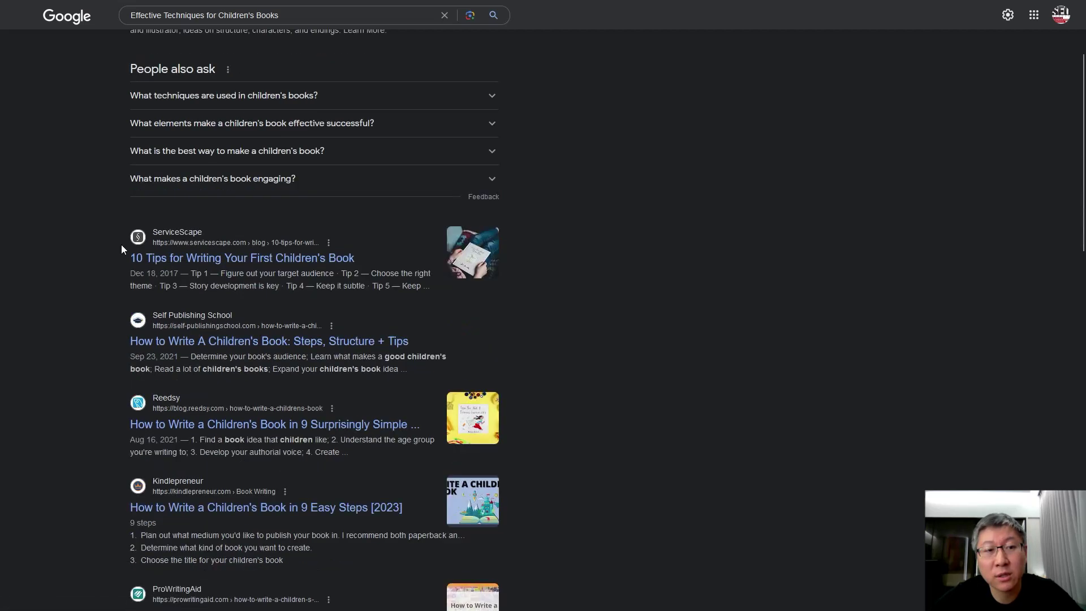
scroll(121, 249, down, 1)
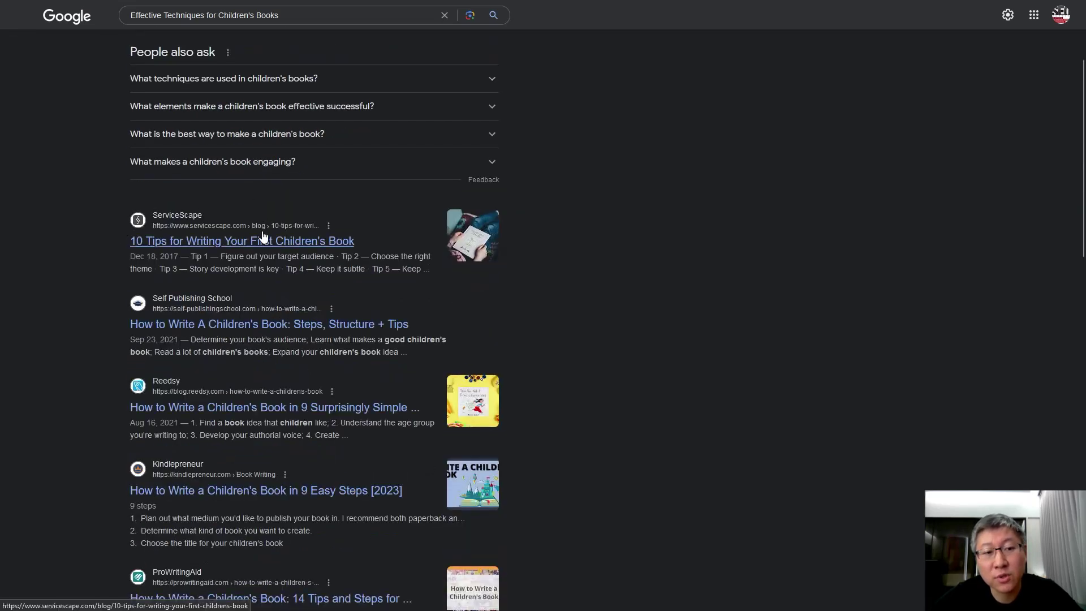
click(251, 325)
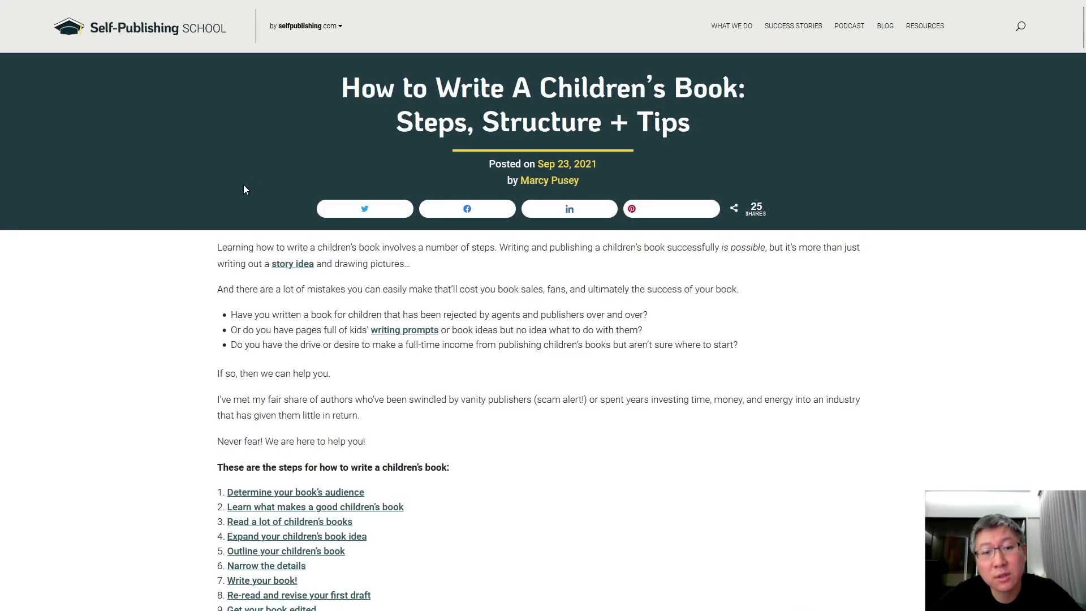
Skim the article and select its full URL in the address bar for copying.
scroll(245, 188, down, 8)
scroll(244, 189, down, 5)
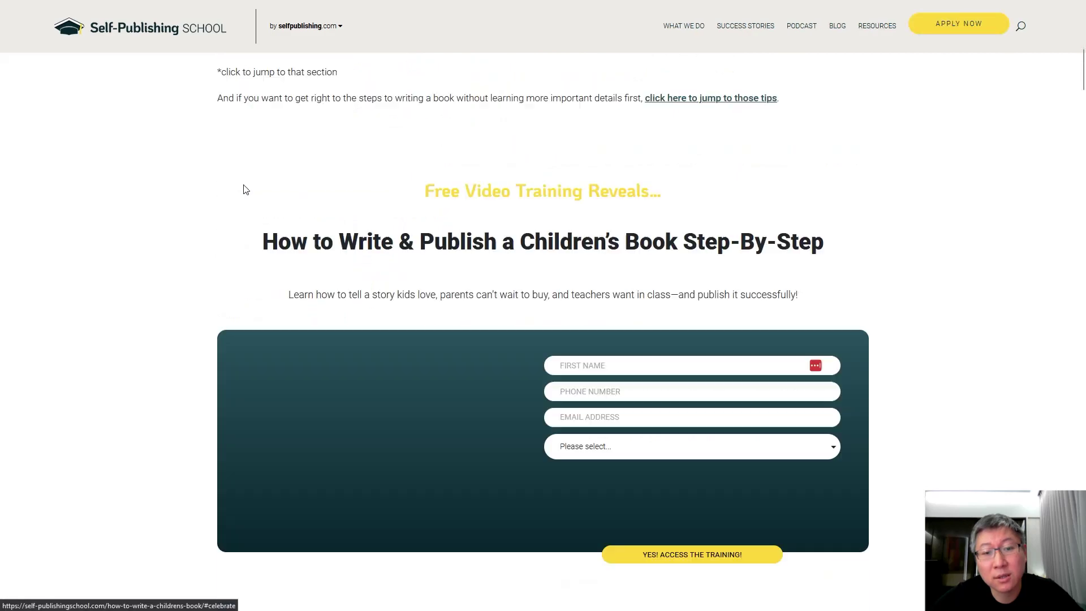
scroll(245, 188, up, 14)
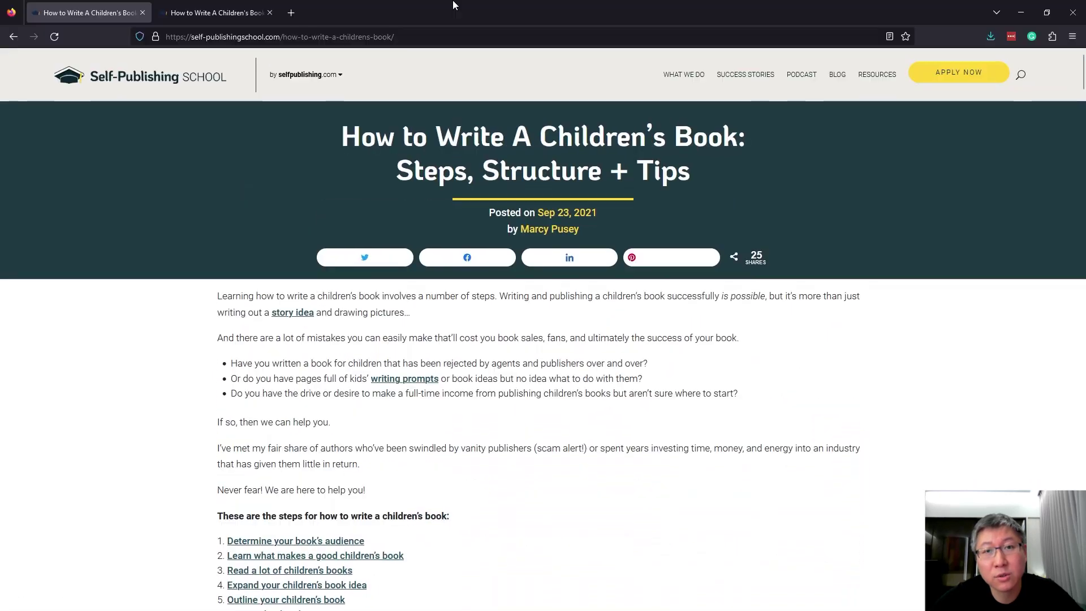
click(453, 35)
key(ctrl+c)
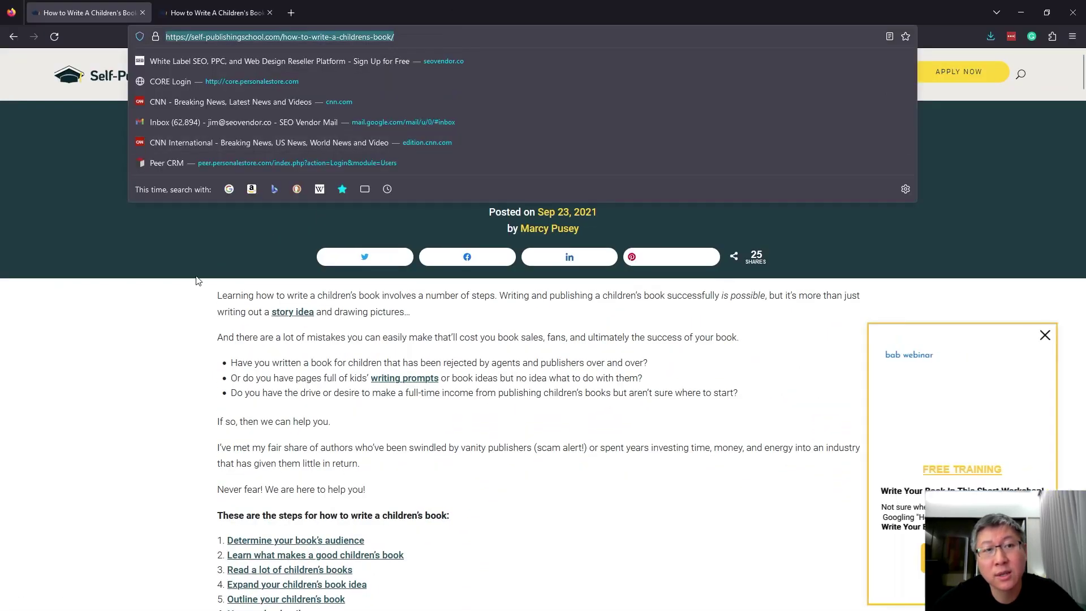
click(137, 353)
Paste the article URL as Target URL and generate a new 43-word description.
key(alt+Tab)
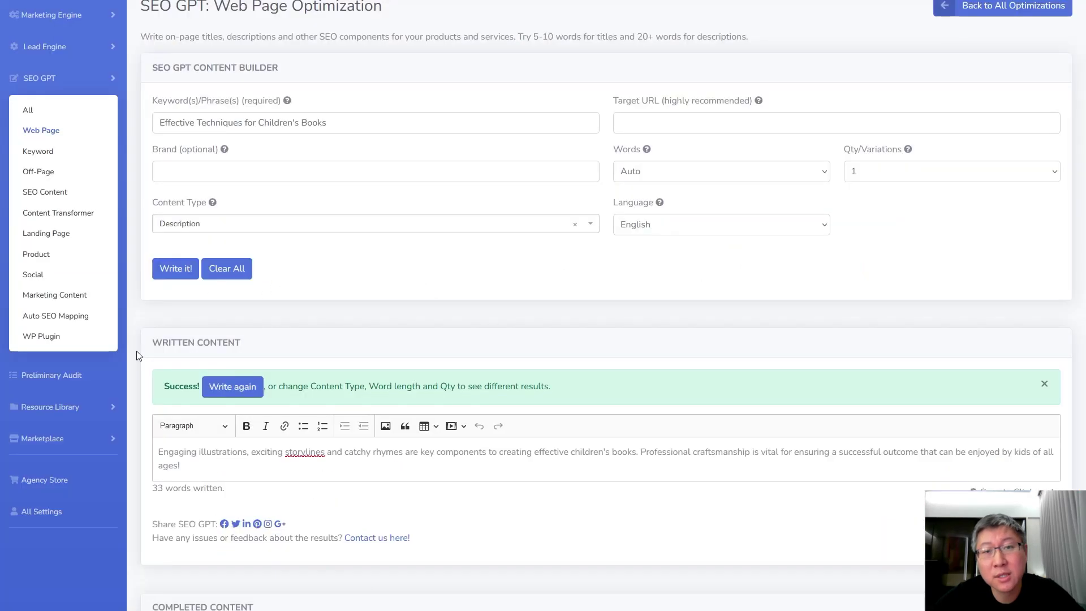
key(ctrl+v)
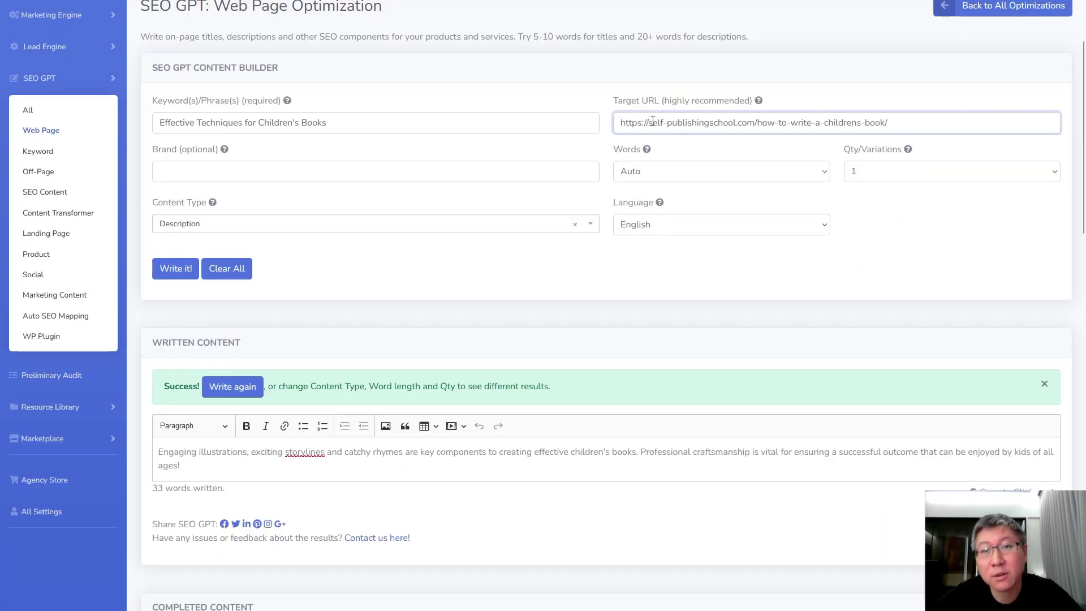
click(571, 98)
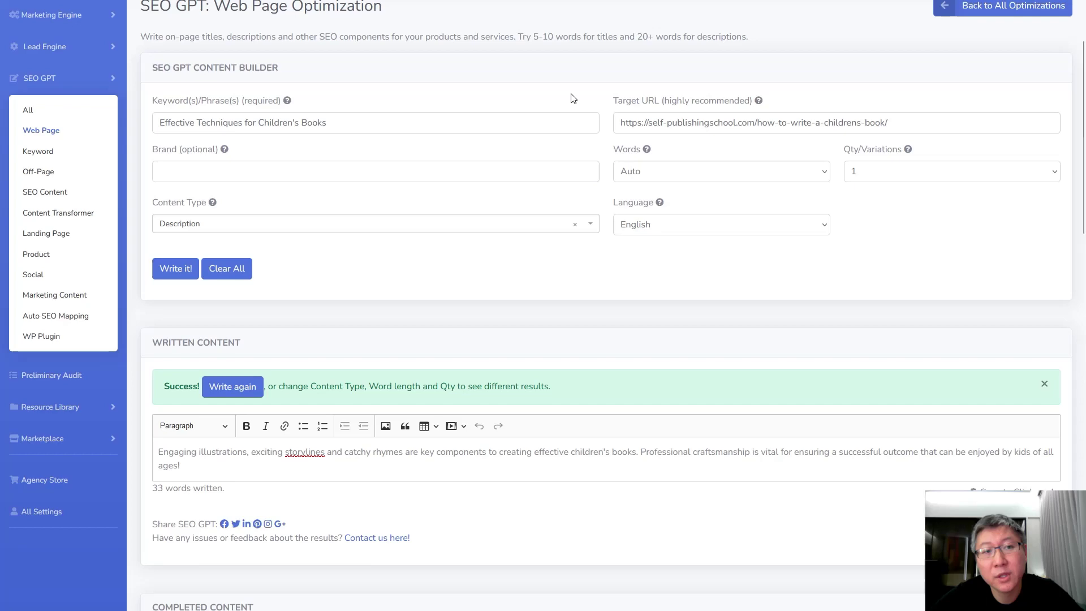
click(171, 271)
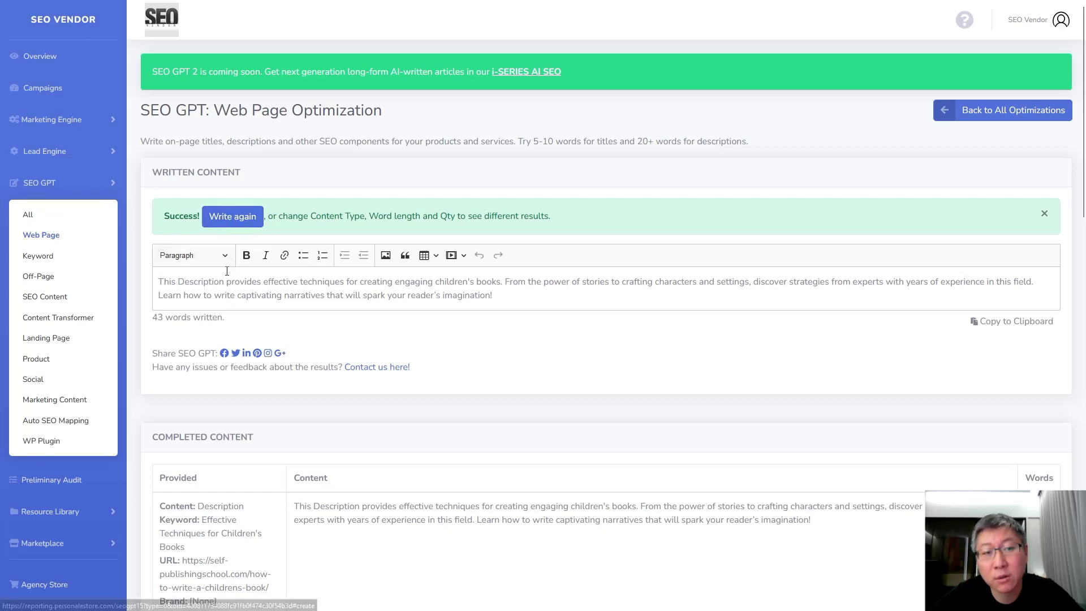
click(228, 225)
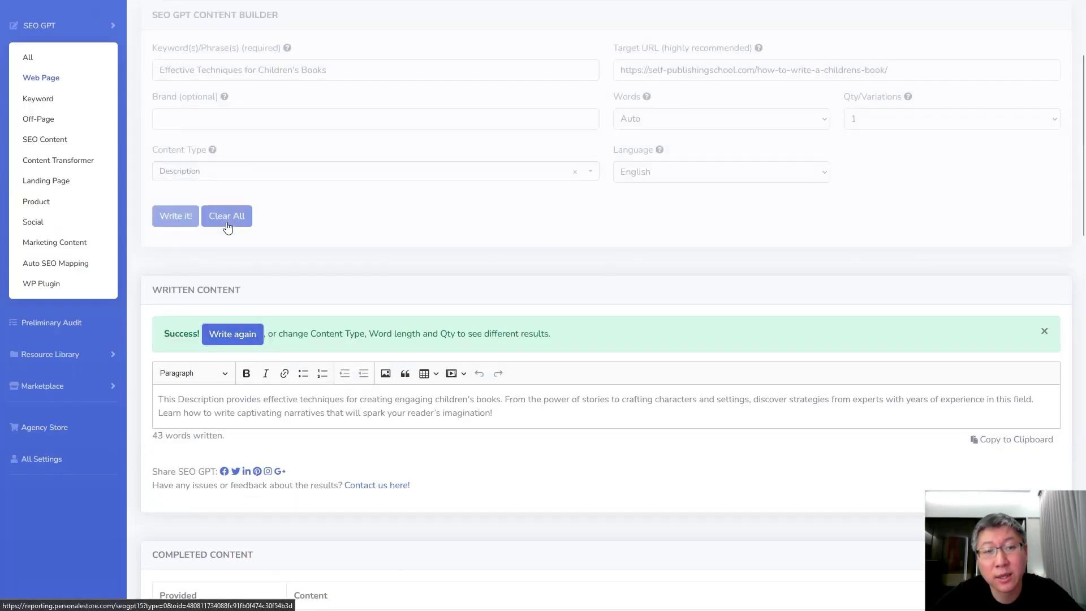
scroll(337, 223, up, 2)
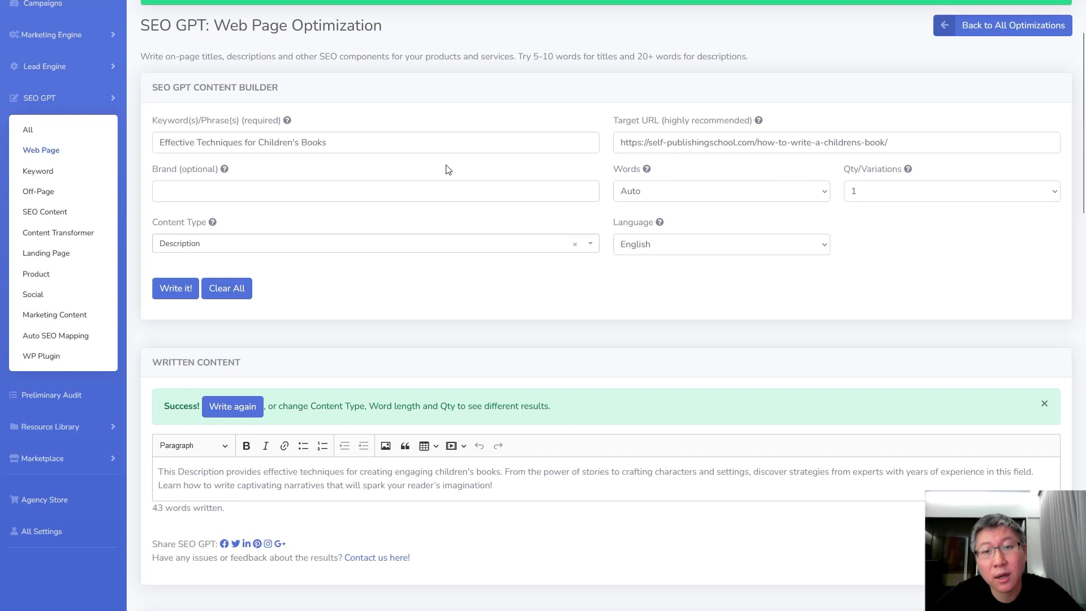
scroll(461, 267, down, 1)
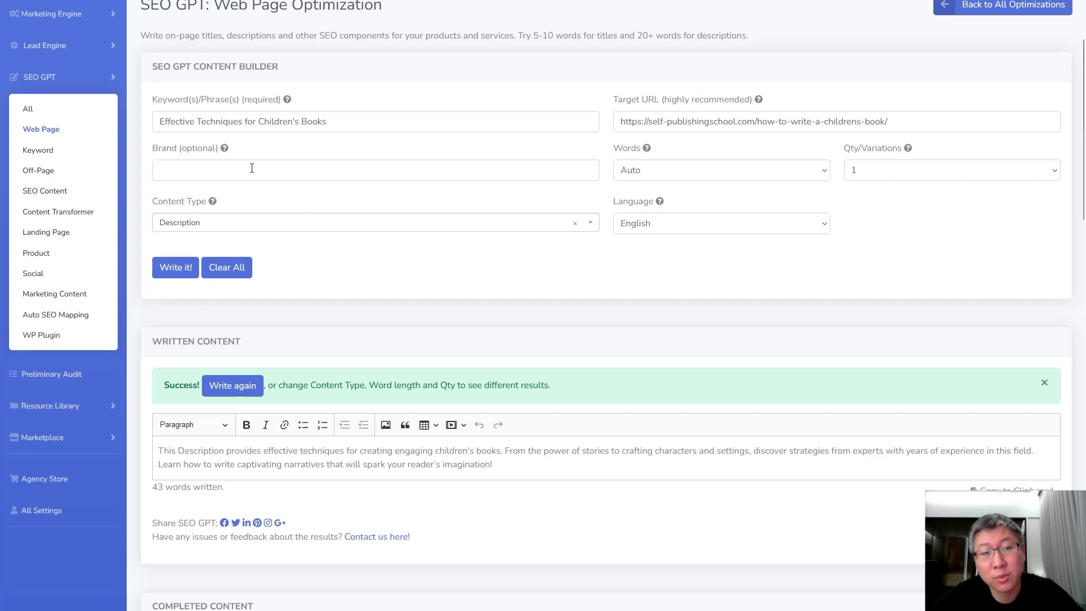
Scroll the Self-Publishing School article down to its footer, then come back to SEO GPT.
key(ctrl+Tab)
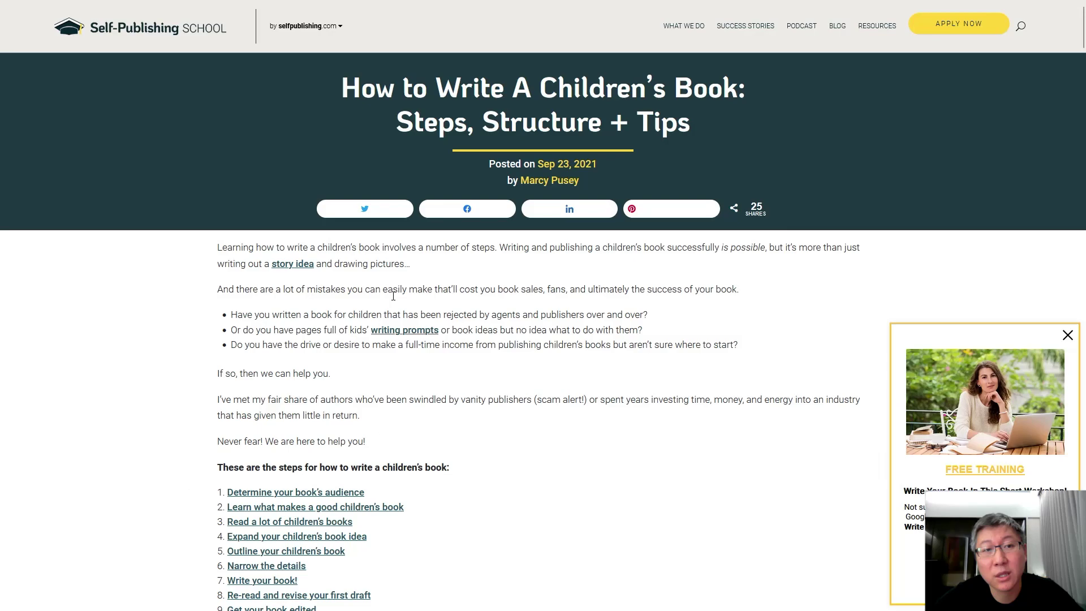
scroll(393, 296, down, 20)
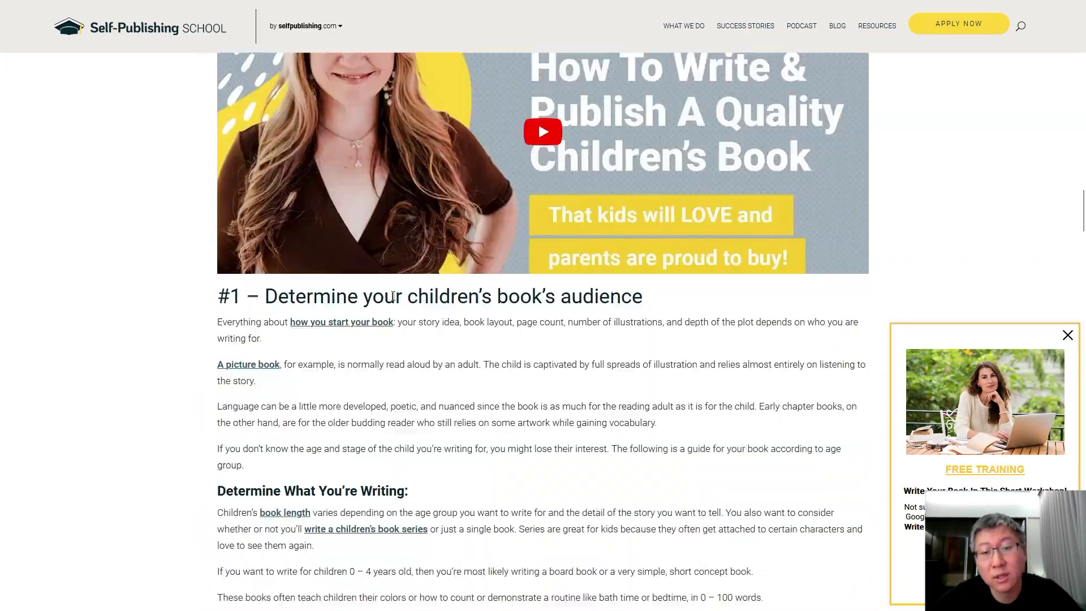
scroll(393, 295, down, 20)
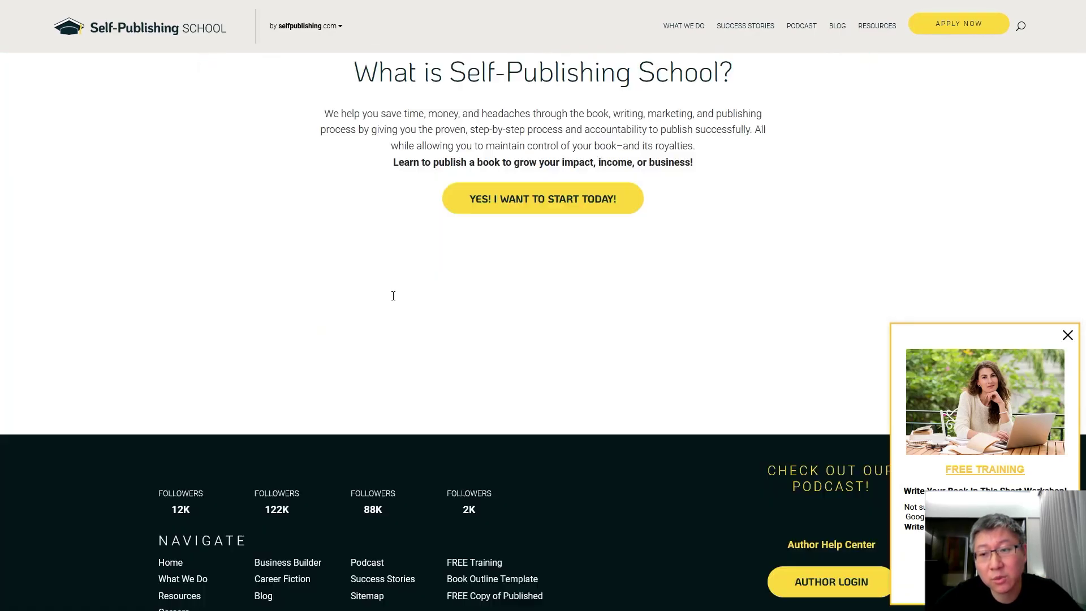
scroll(392, 296, down, 5)
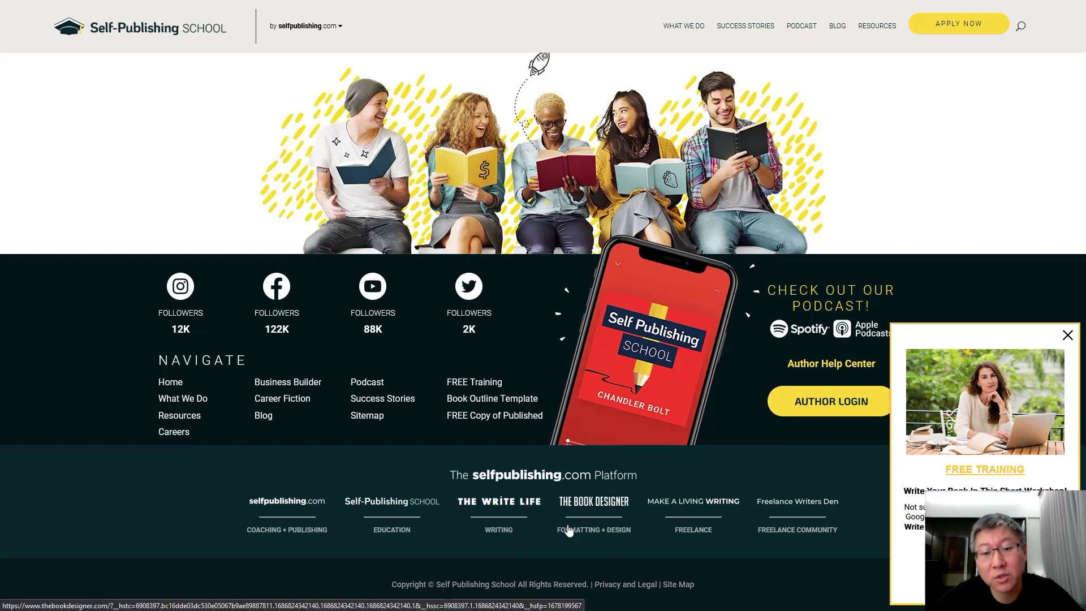
key(ctrl+Tab)
Add 'Self Publishing School' as the brand and generate a 35-word description naming the school.
click(247, 169)
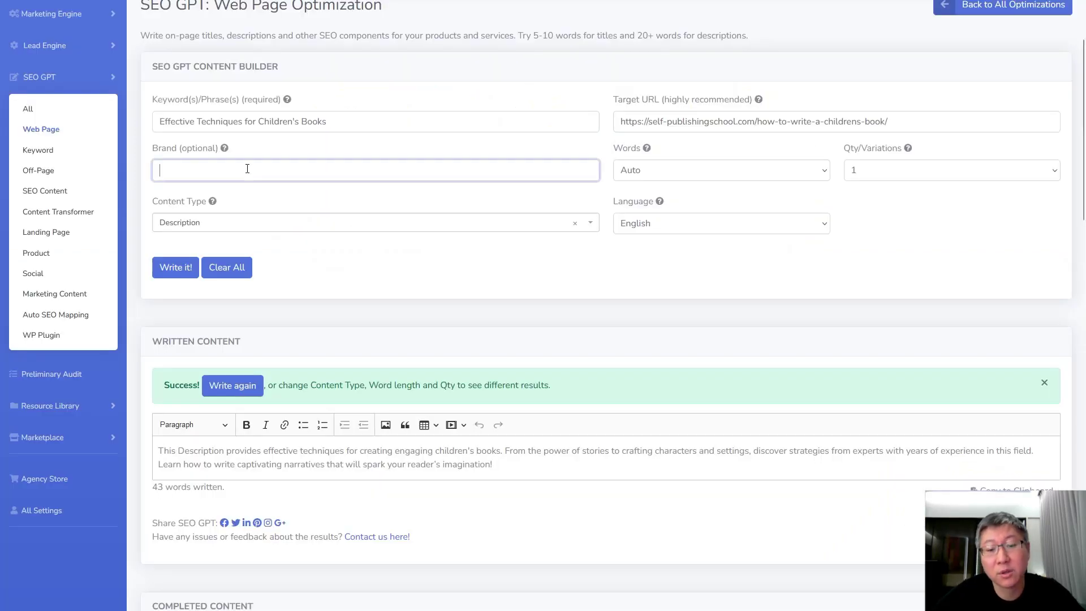
text(Self )
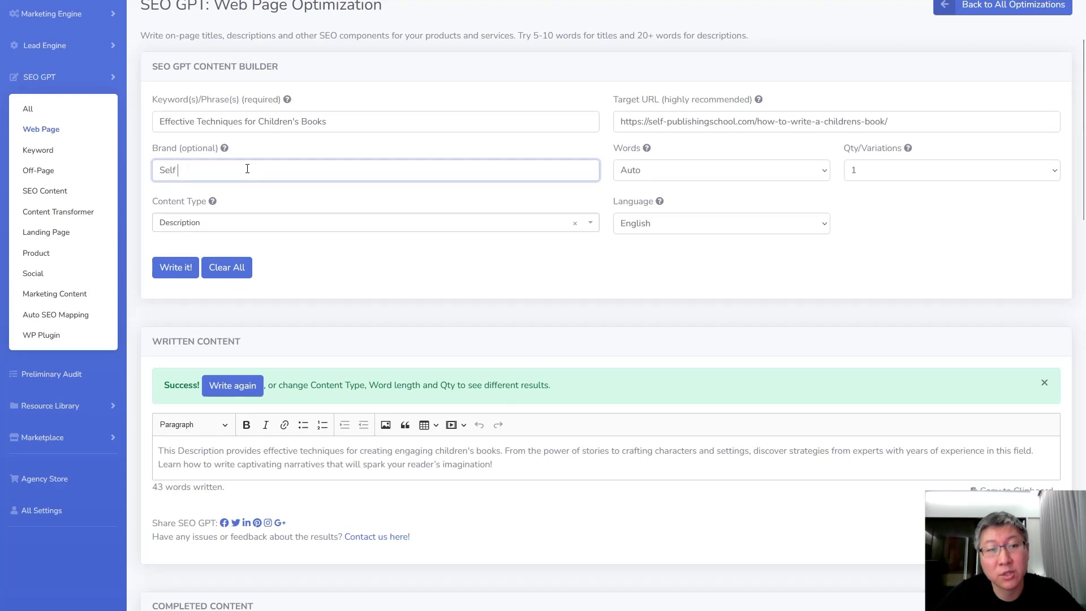
text(Publishing)
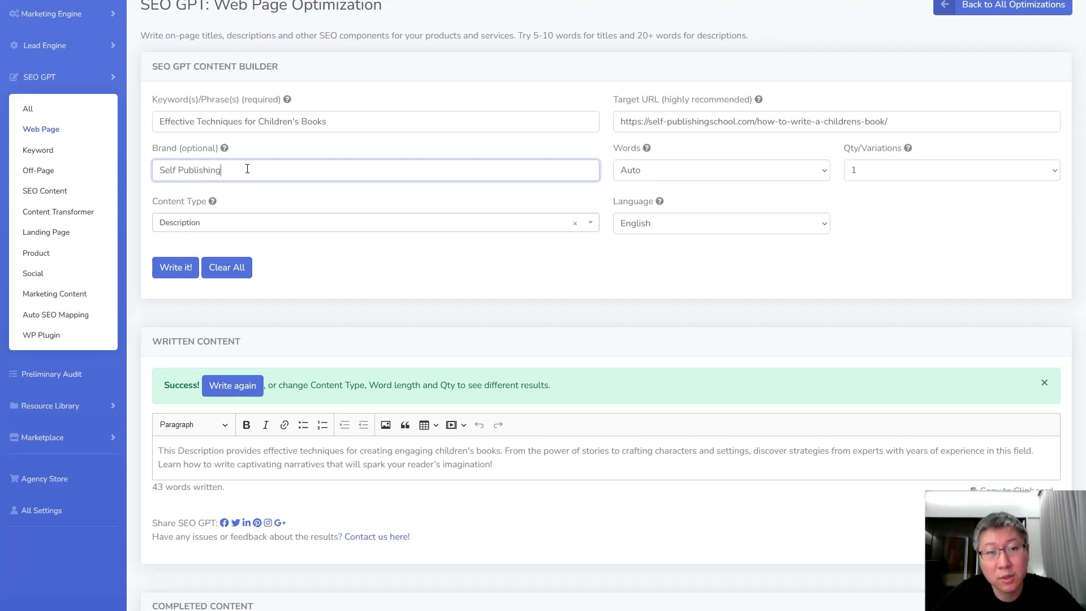
text( School)
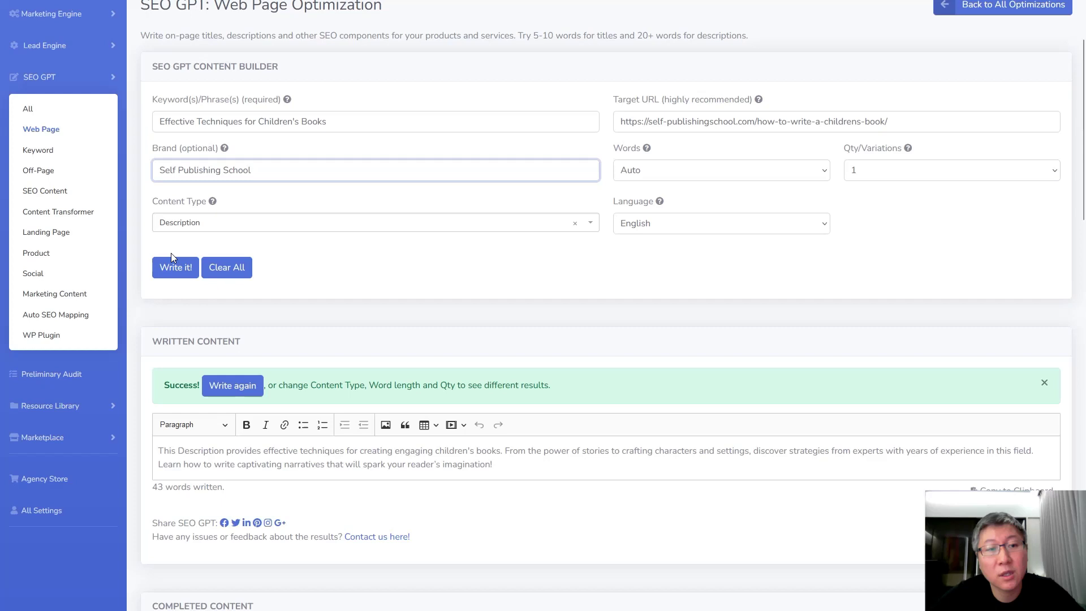
click(165, 269)
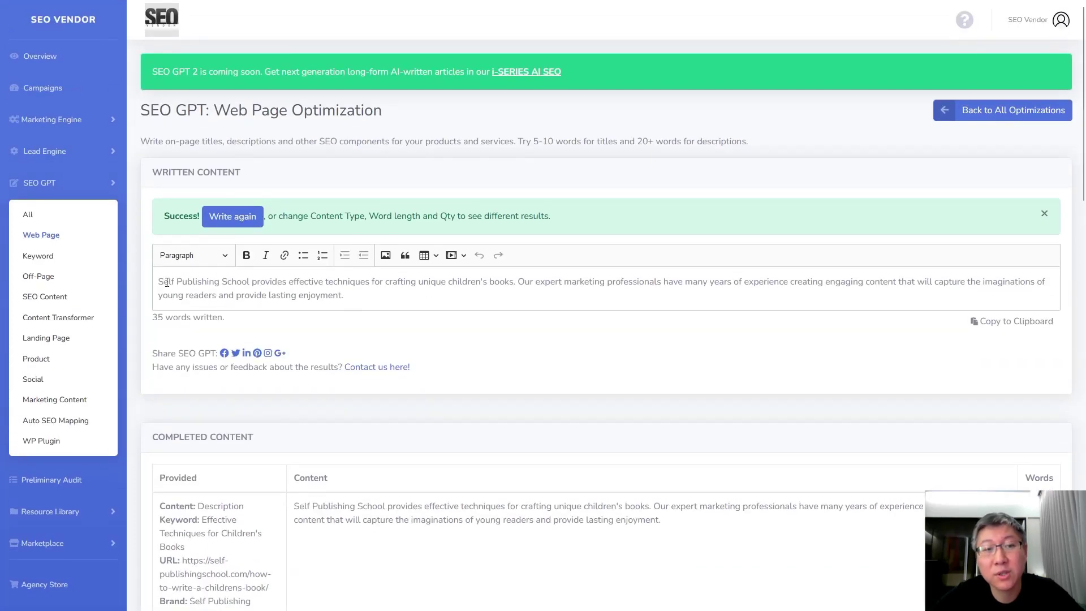
click(236, 217)
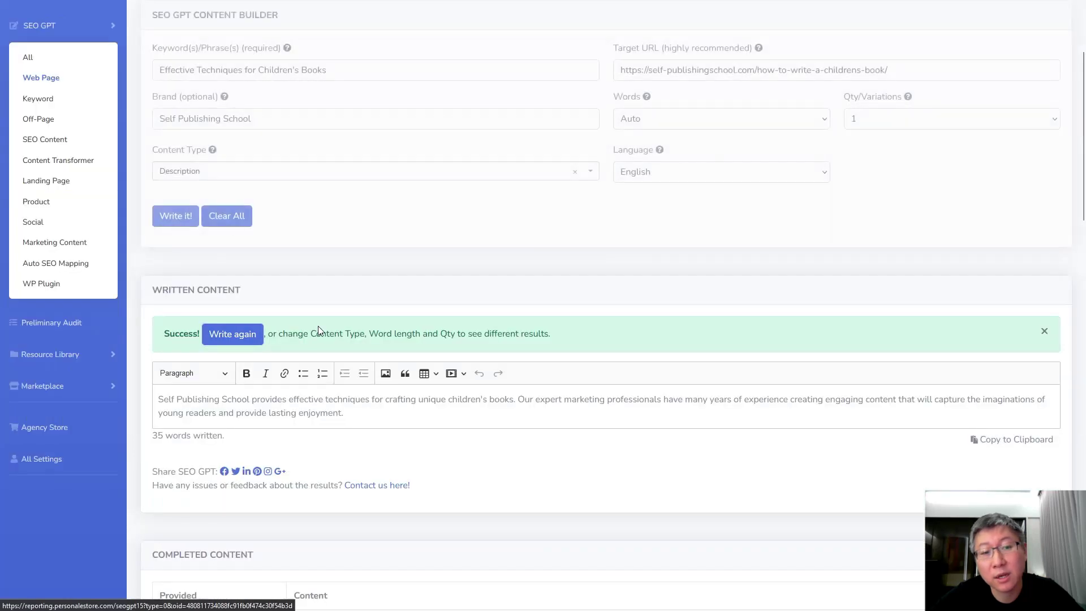